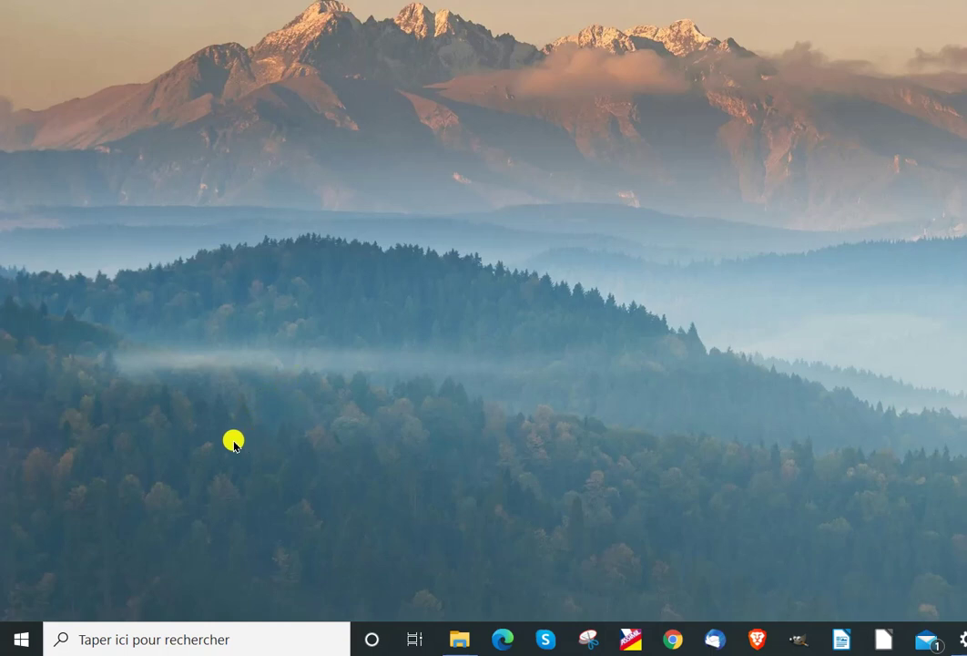
left_click(205, 628)
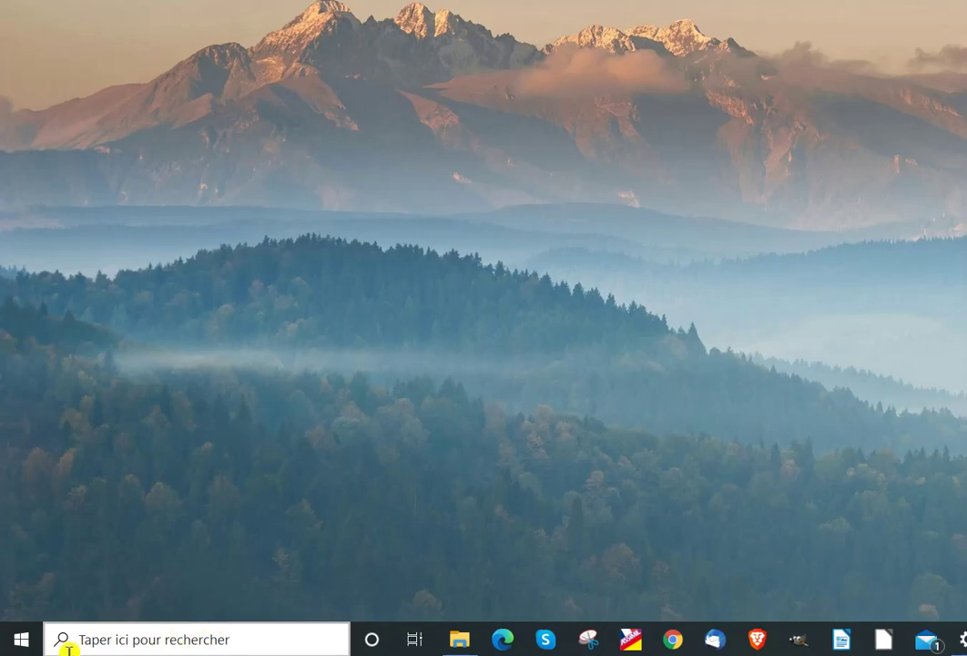
left_click(17, 643)
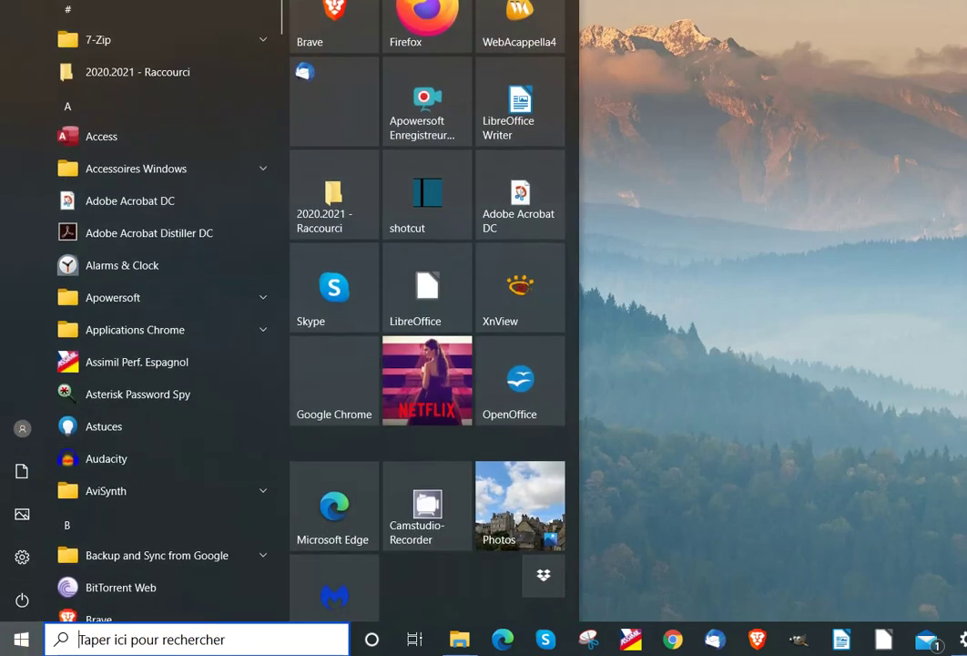
mouse_move(281, 5)
left_mouse_down()
mouse_move(265, 566)
mouse_move(264, 1)
left_mouse_up()
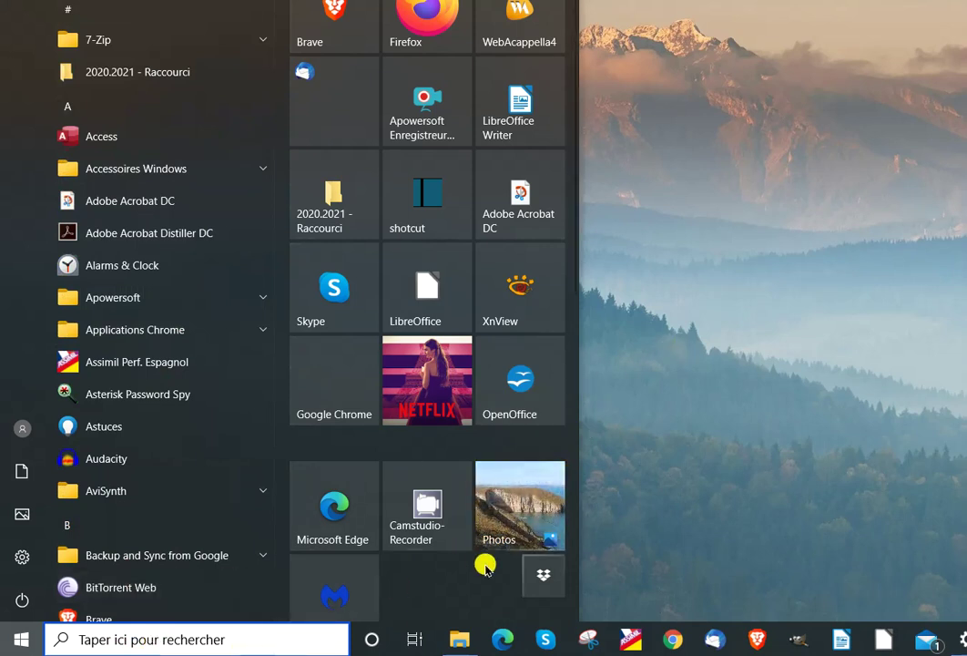
left_click(652, 492)
- Search Windows for "wind" and launch Windows Media Player
left_click(231, 641)
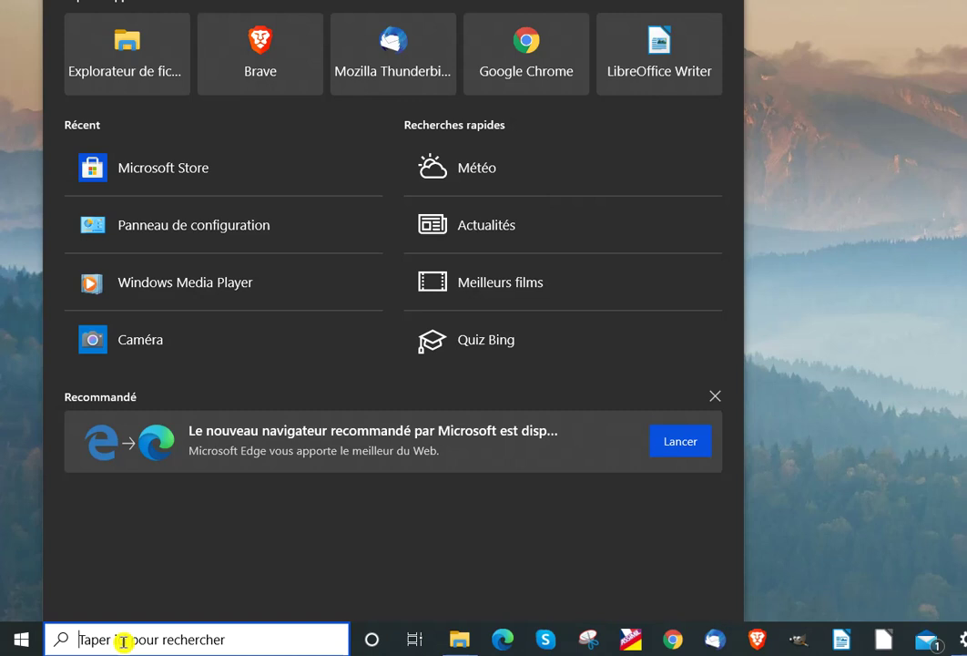
type("wind")
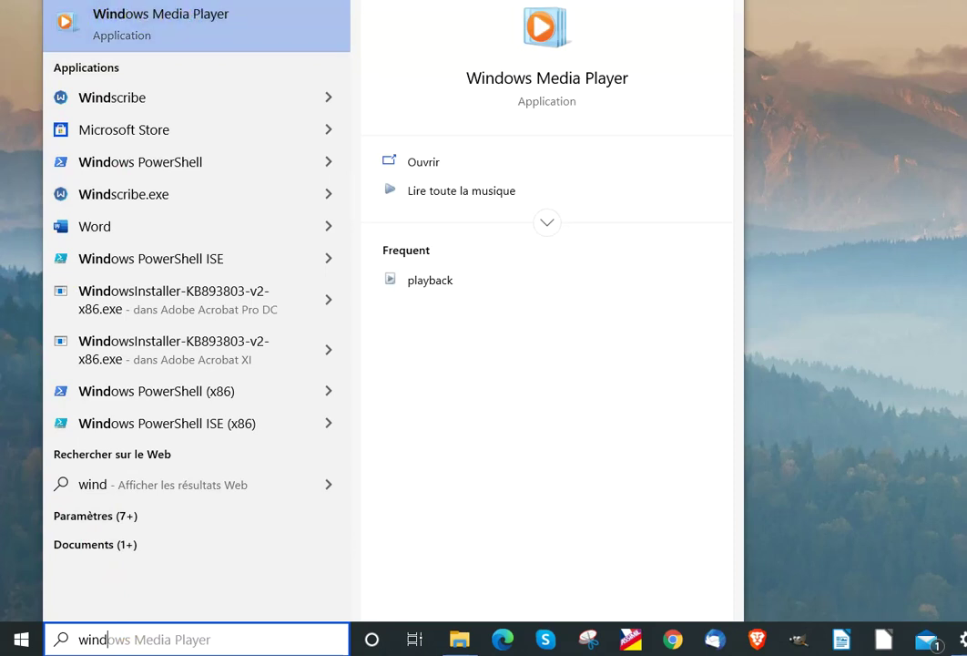
left_click(152, 27)
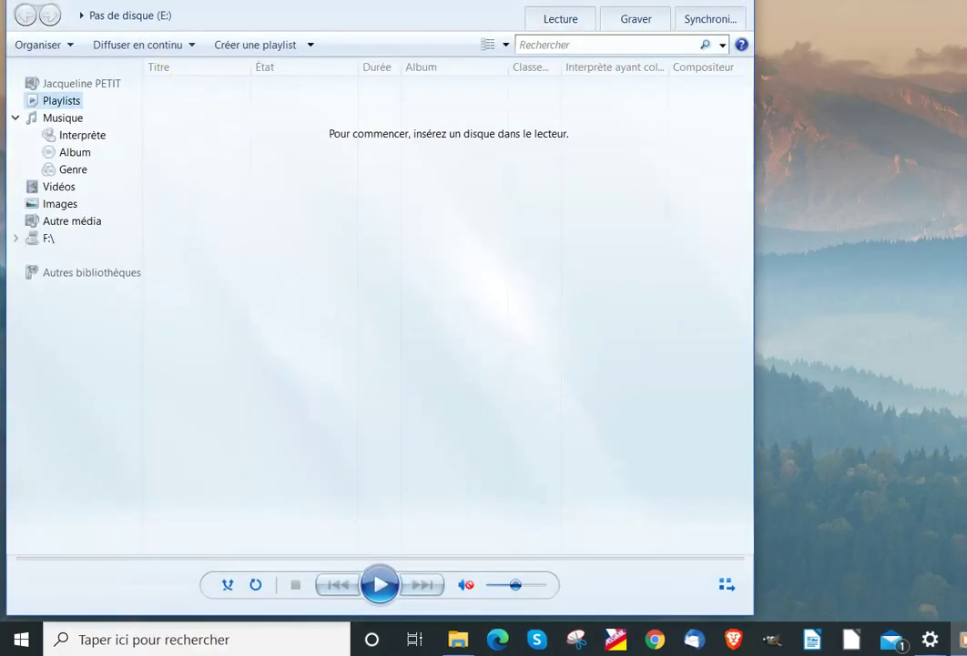
- Widen the Windows Media Player window to nearly the full screen width so more library columns fit
left_click_drag(190, 0, 193, 4)
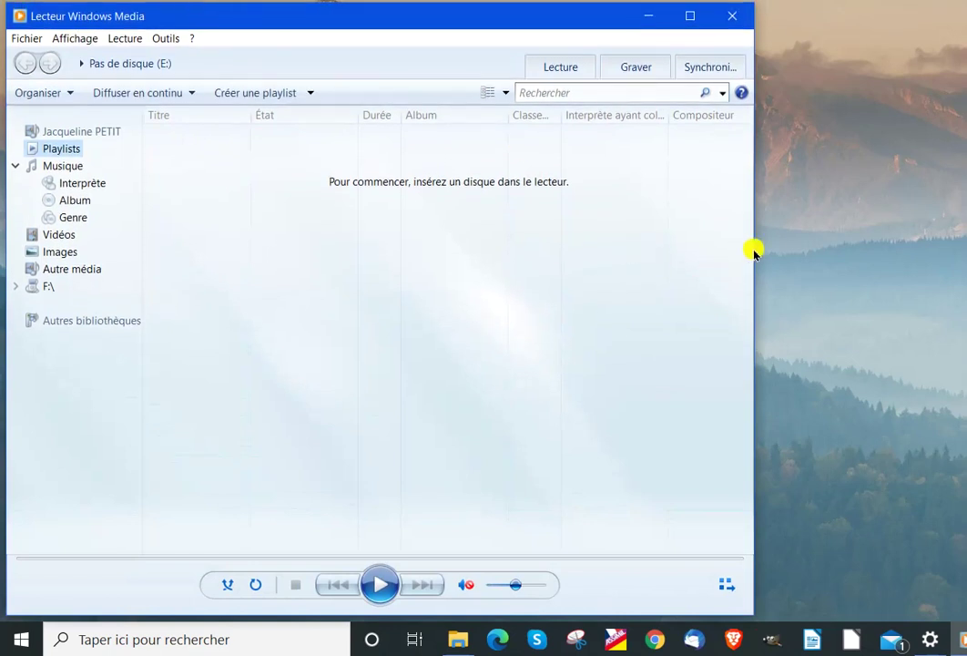
left_click_drag(754, 251, 962, 229)
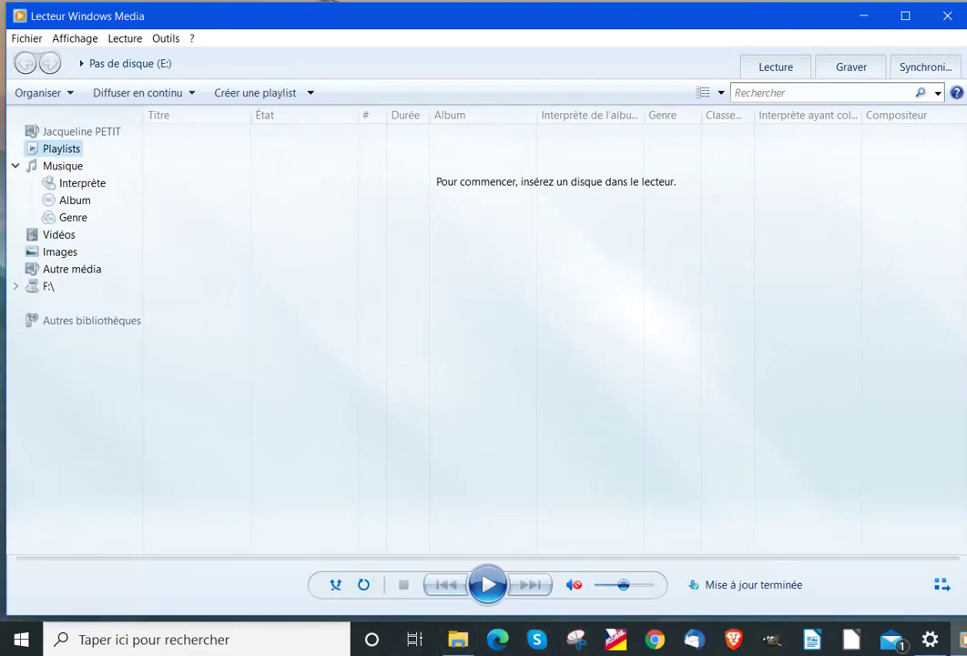
left_click(346, 3)
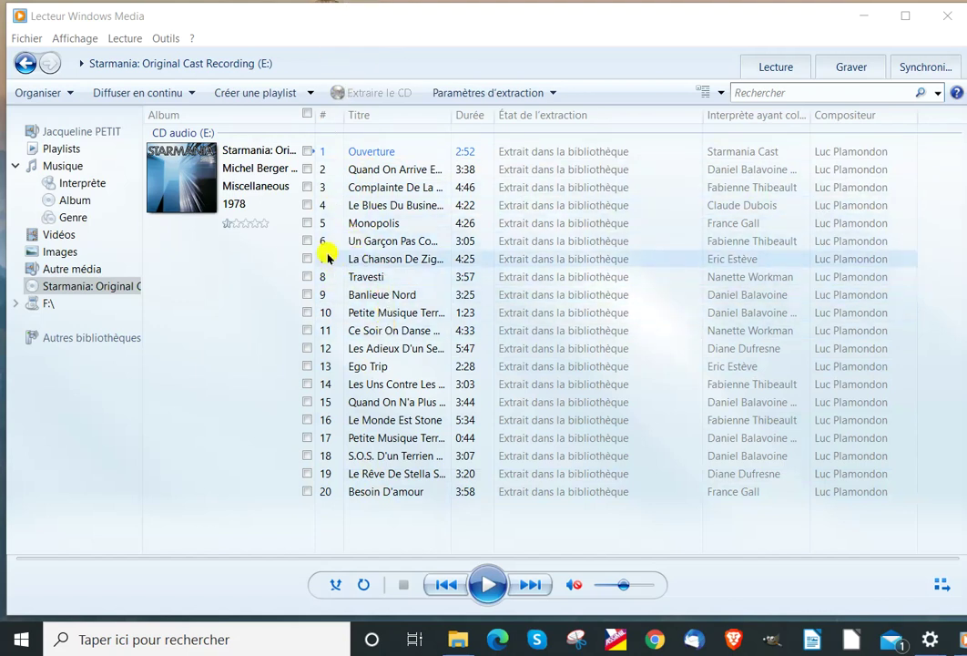
- Select only tracks 5 (Monopolis), 12 and 8 (Travesti) of the Starmania CD for extraction
left_click(306, 223)
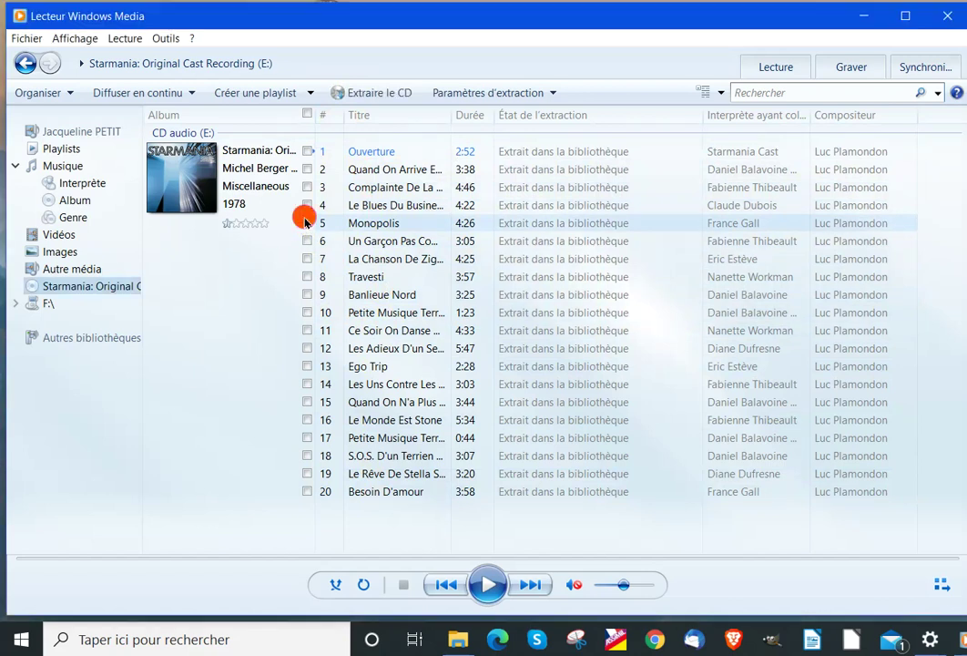
left_click(307, 348)
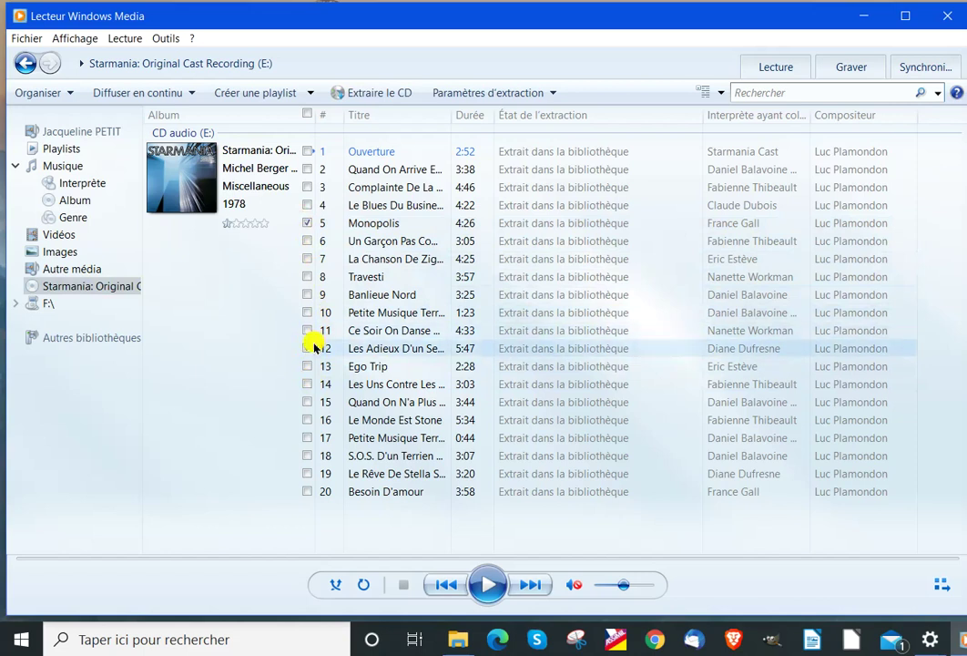
left_click(308, 276)
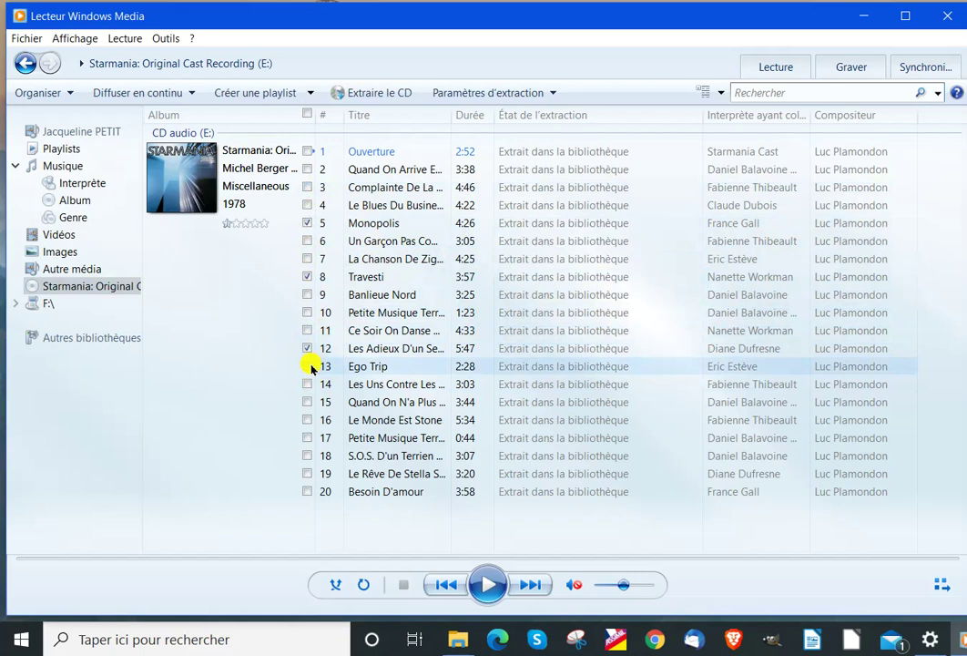
- Select all 20 tracks of the Starmania CD for extraction at once
left_click(307, 115)
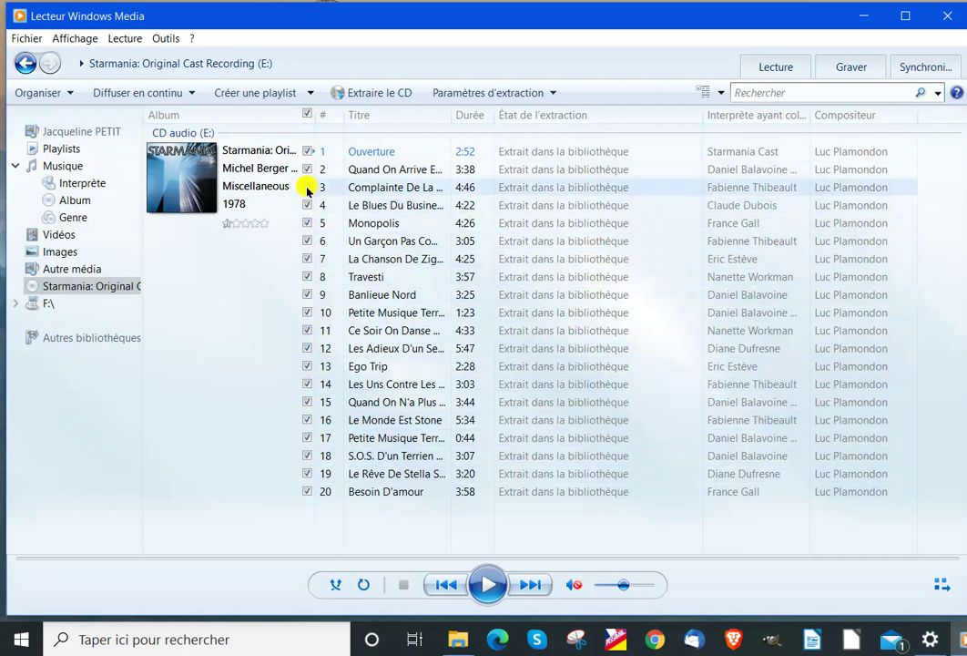
left_click(327, 1)
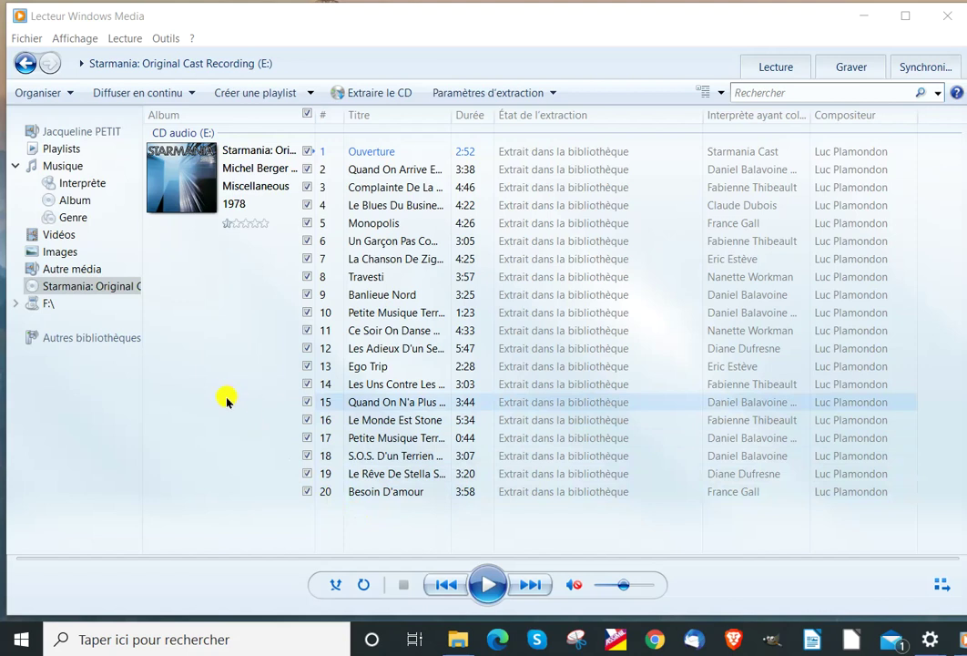
- Check the destination folder and the audio format in the music extraction options, and accept the settings
left_click(70, 95)
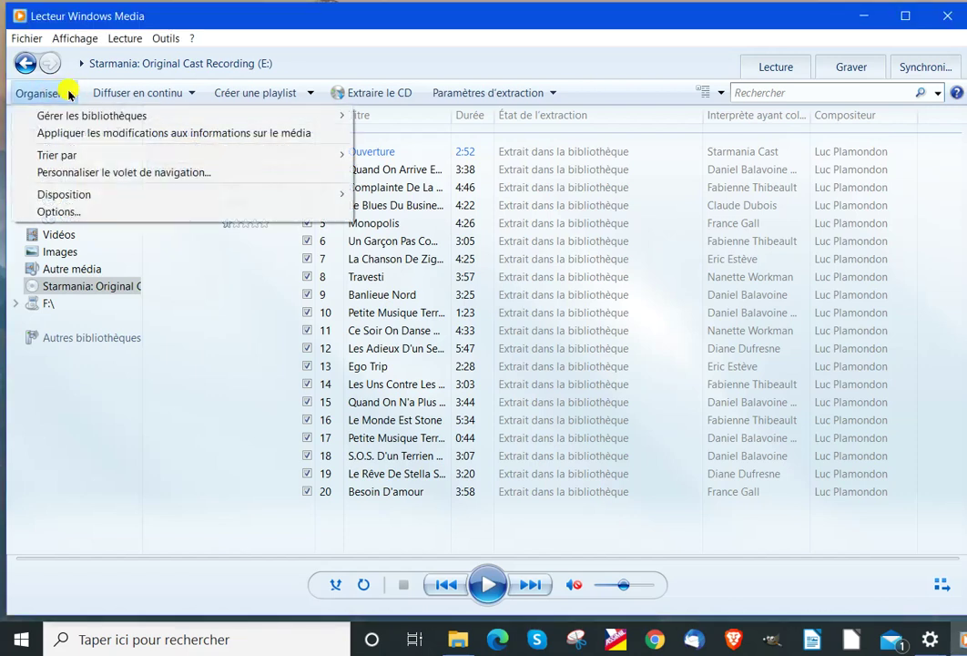
left_click(56, 212)
left_click(55, 212)
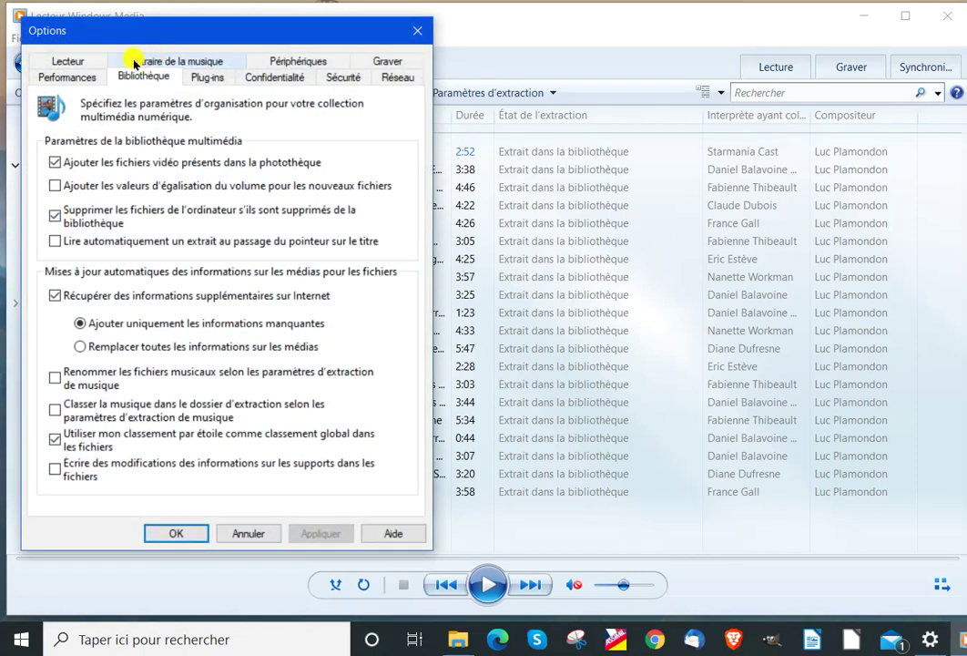
left_click(188, 64)
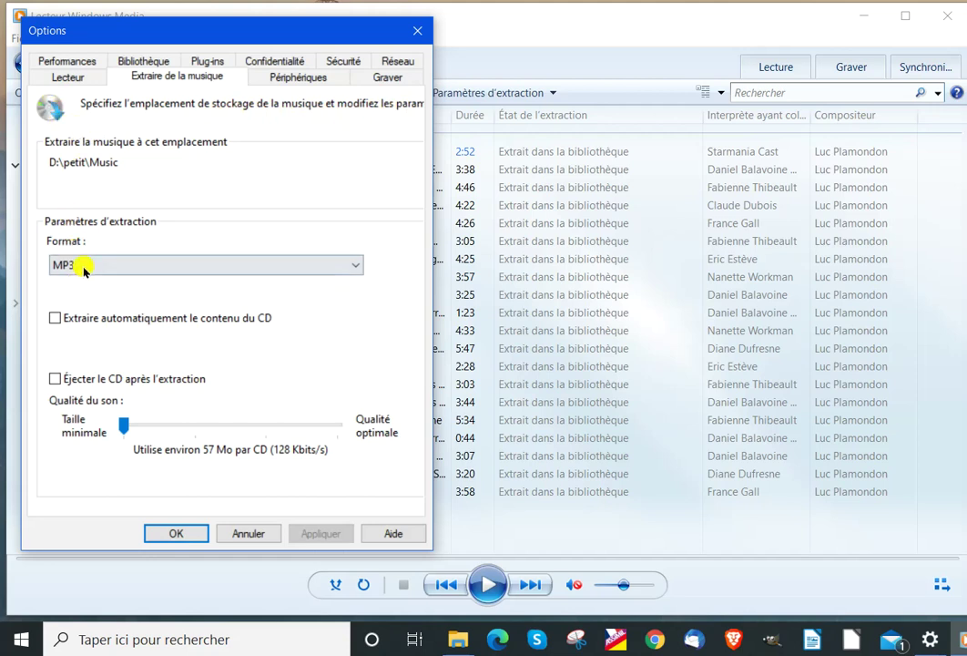
double_click(135, 166)
left_click(134, 167)
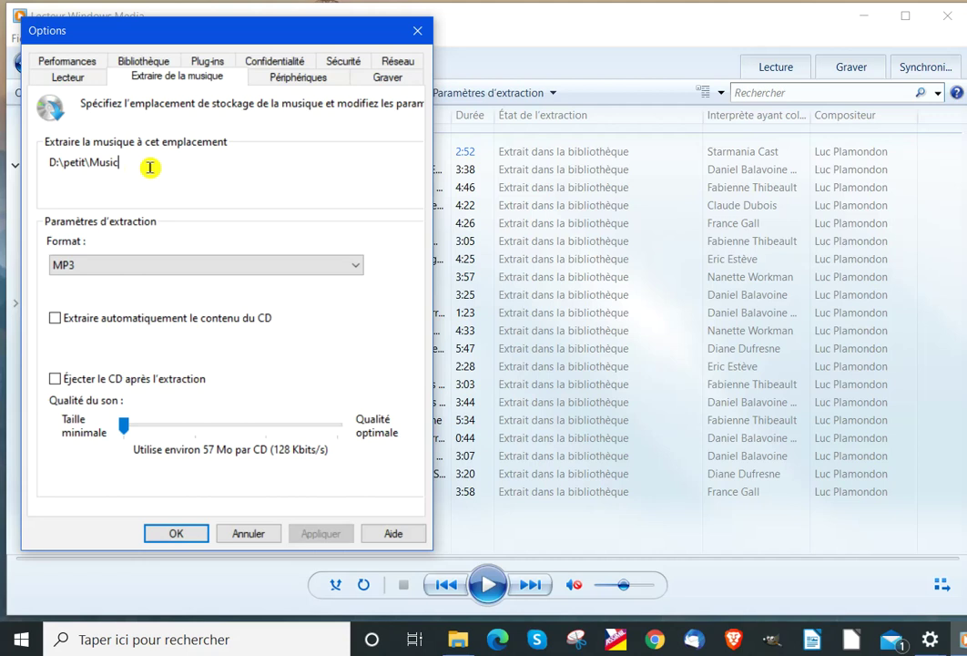
left_click(149, 166)
left_click_drag(149, 169, 3, 151)
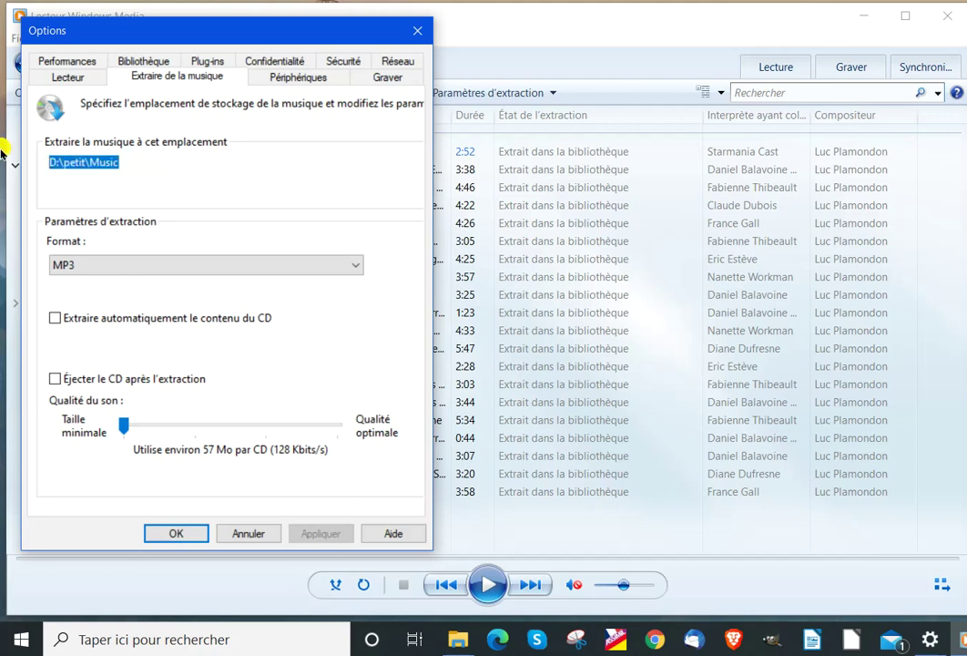
left_click(164, 168)
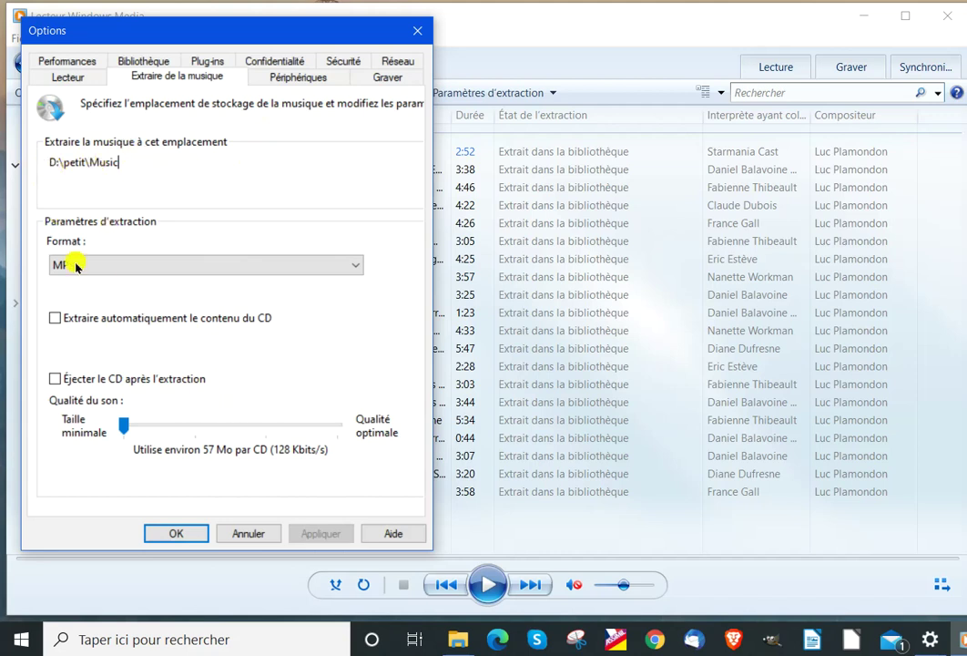
left_click(173, 539)
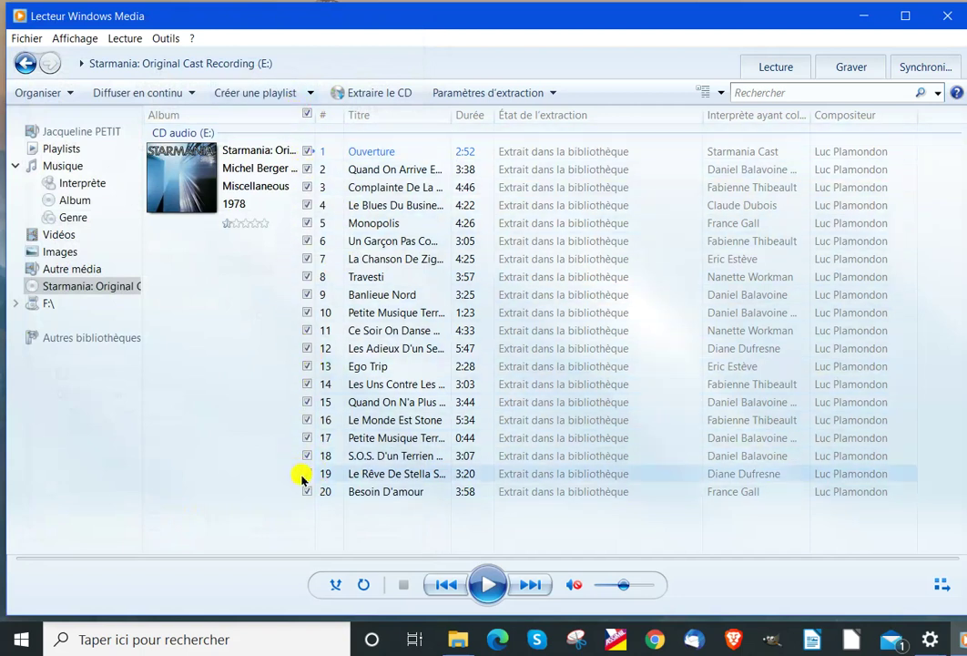
- Extract the selected Starmania CD tracks into the music library
left_click(394, 92)
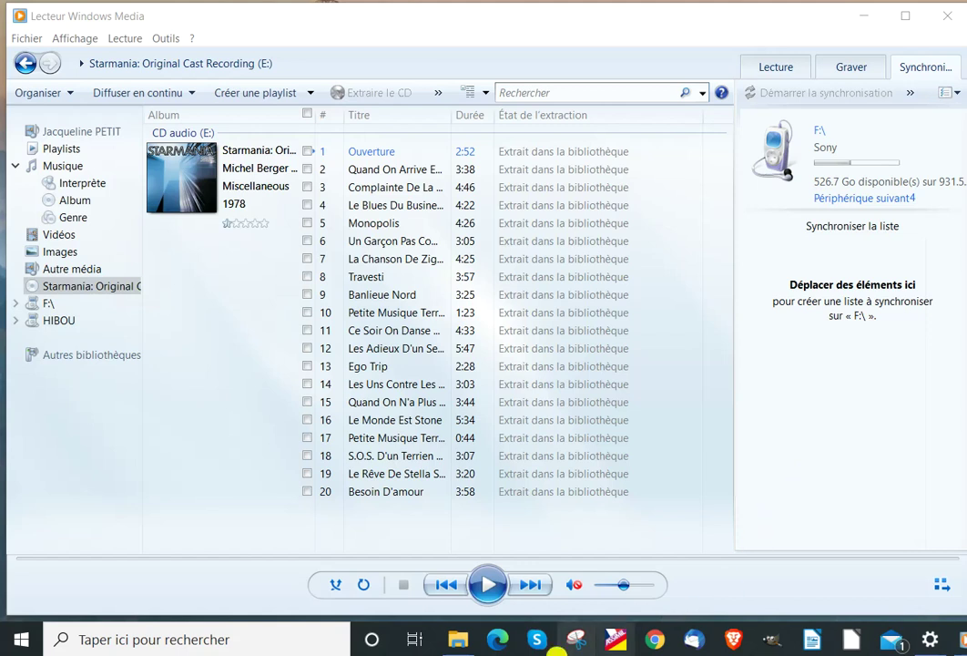
- Switch to File Explorer and open the USB drive HIBOU (G:)
mouse_move(461, 644)
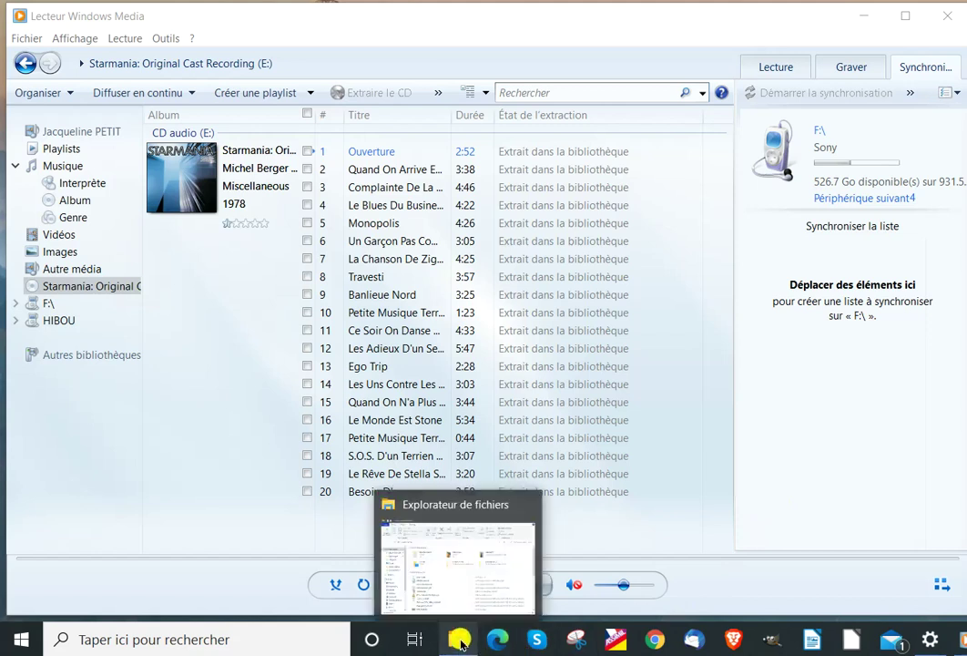
left_click(461, 641)
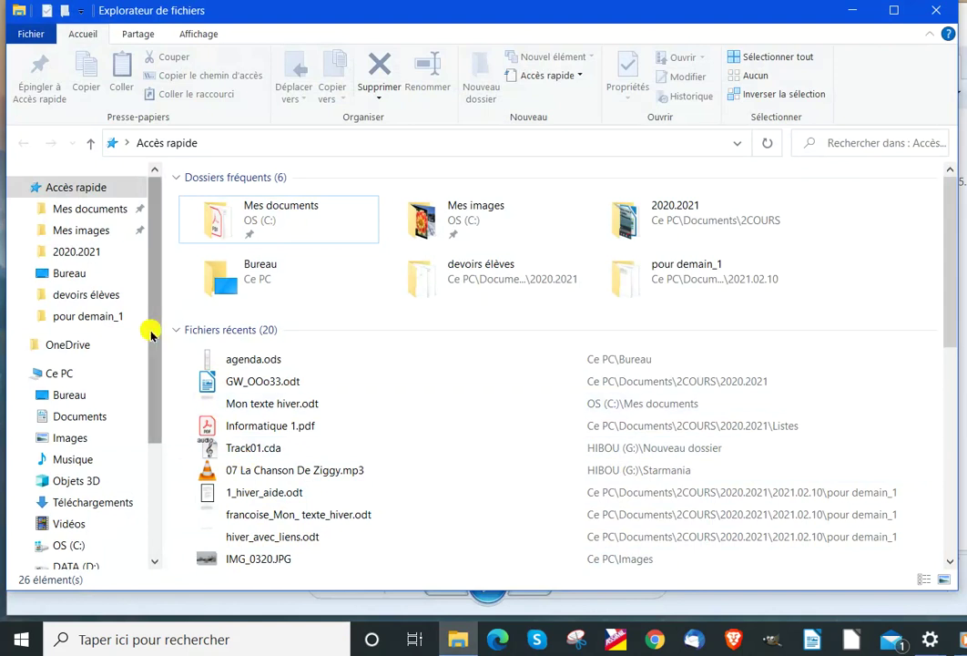
left_click_drag(154, 335, 142, 511)
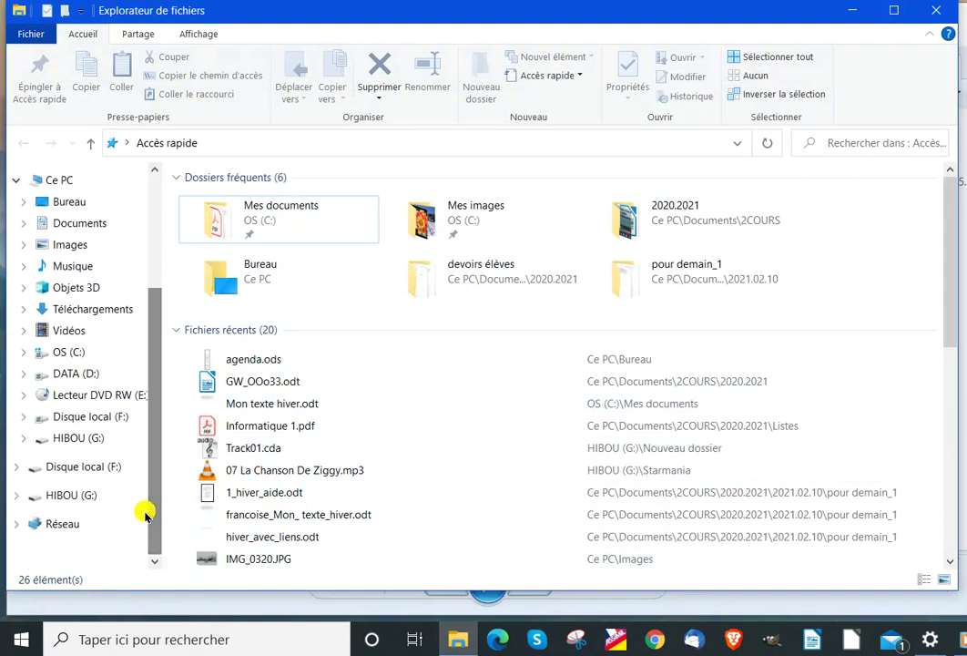
left_click(80, 441)
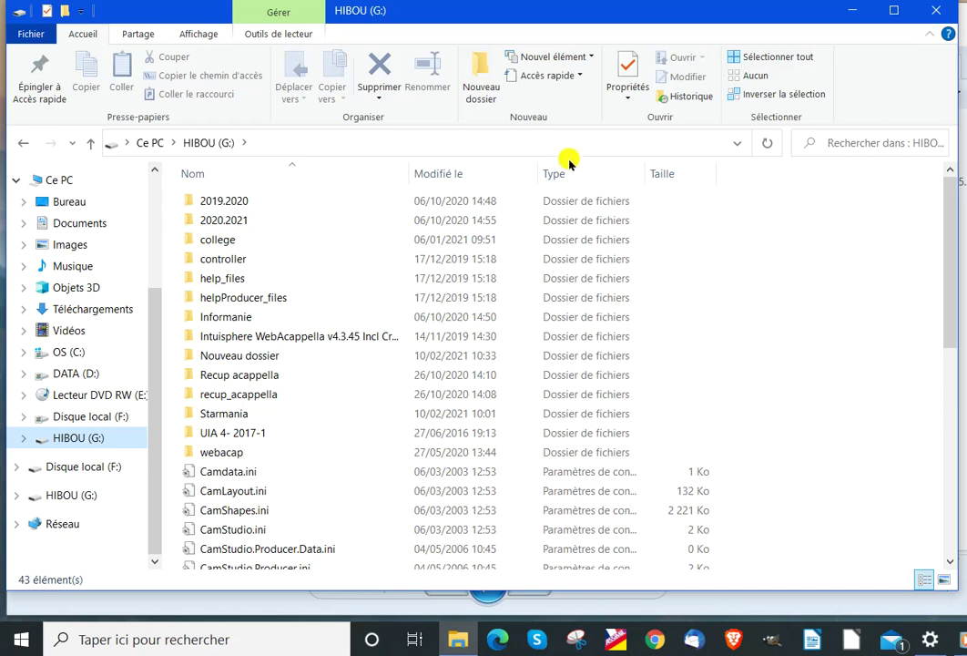
- Create a new folder on the HIBOU (G:) drive and rename it Starmania
left_click(475, 64)
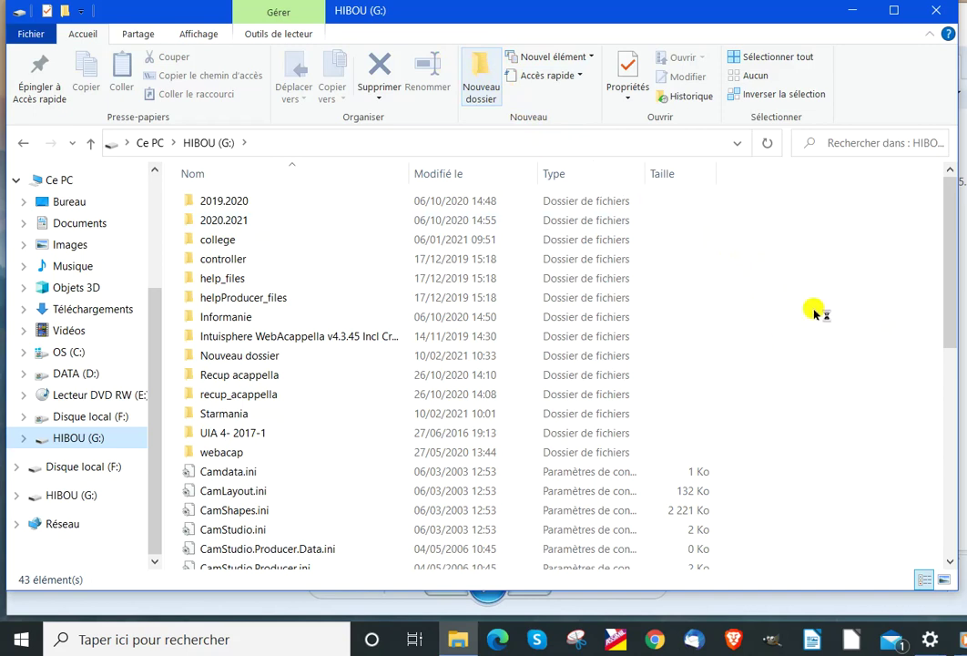
left_click_drag(950, 303, 947, 401)
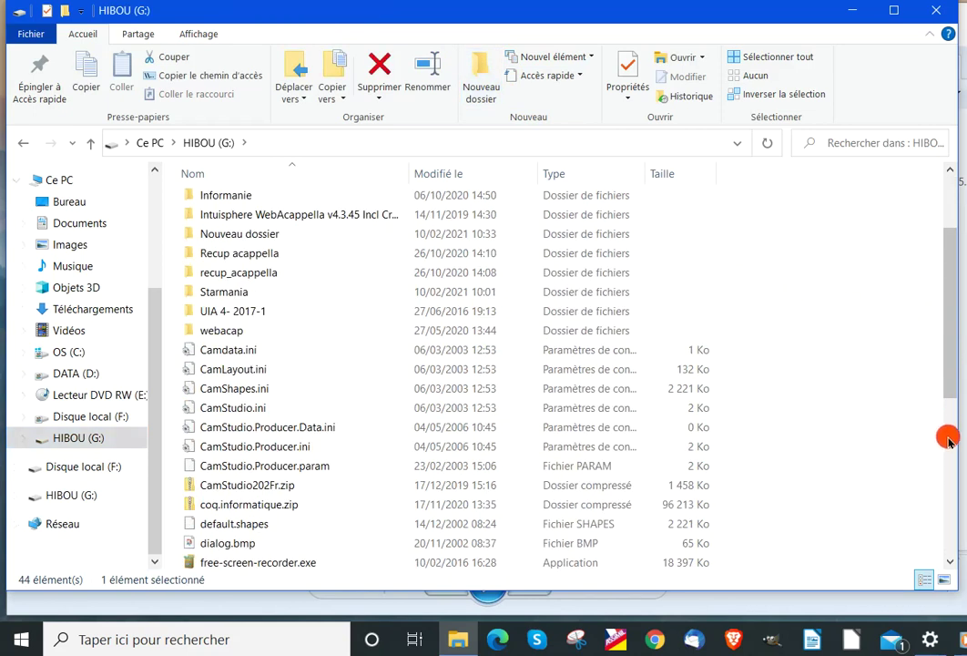
scroll(948, 257, "up", 2)
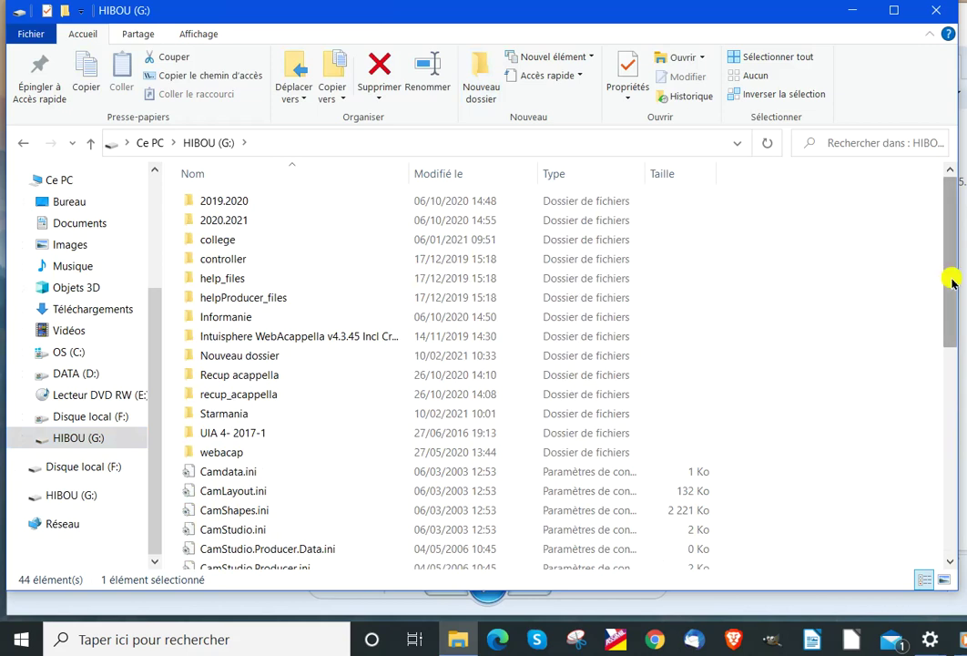
scroll(935, 278, "down", 1)
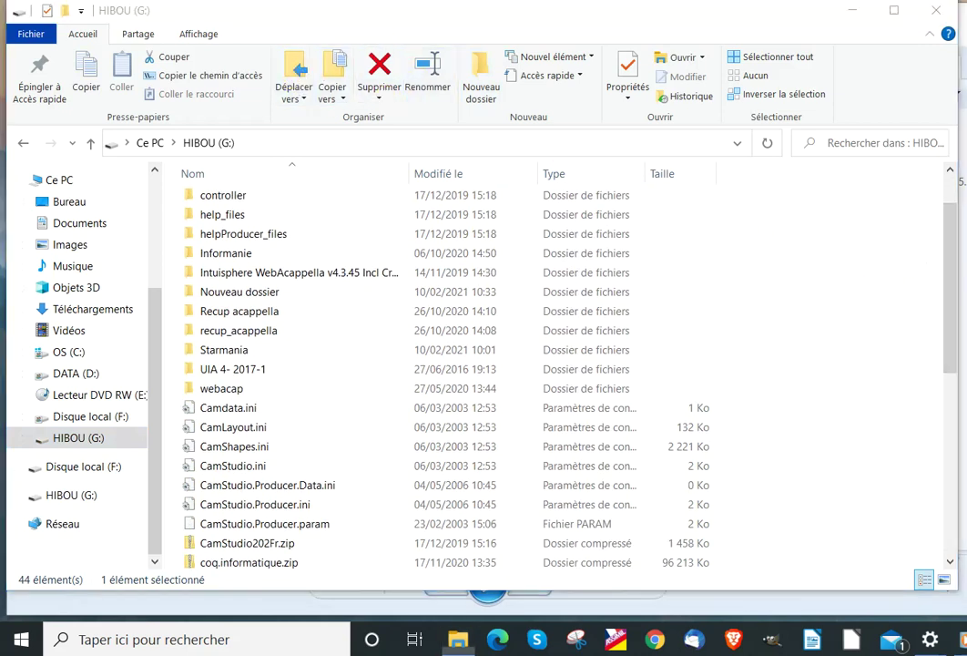
left_click(293, 560)
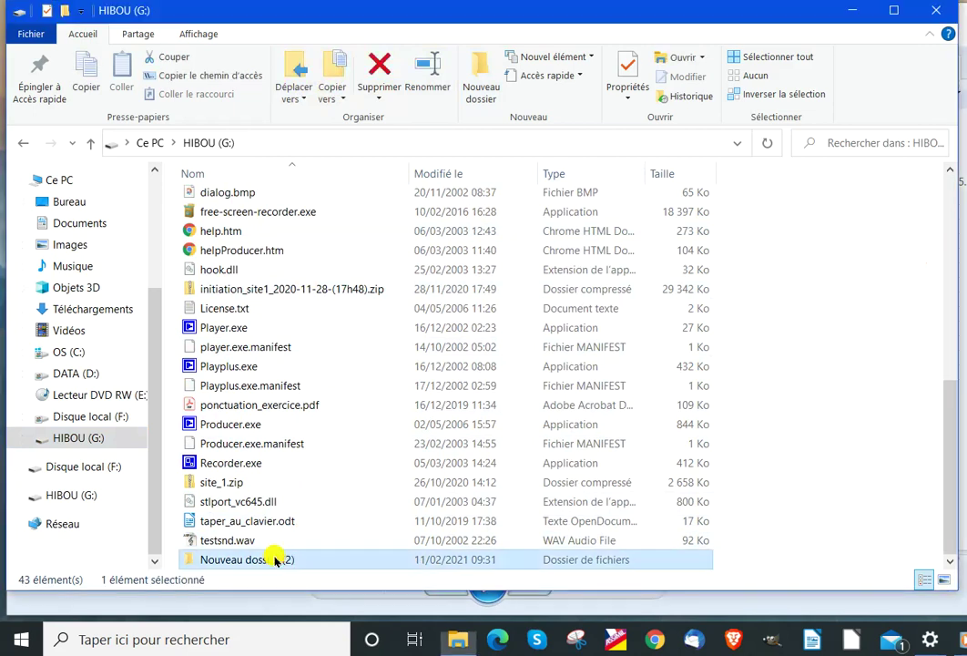
right_click(276, 558)
left_click(325, 515)
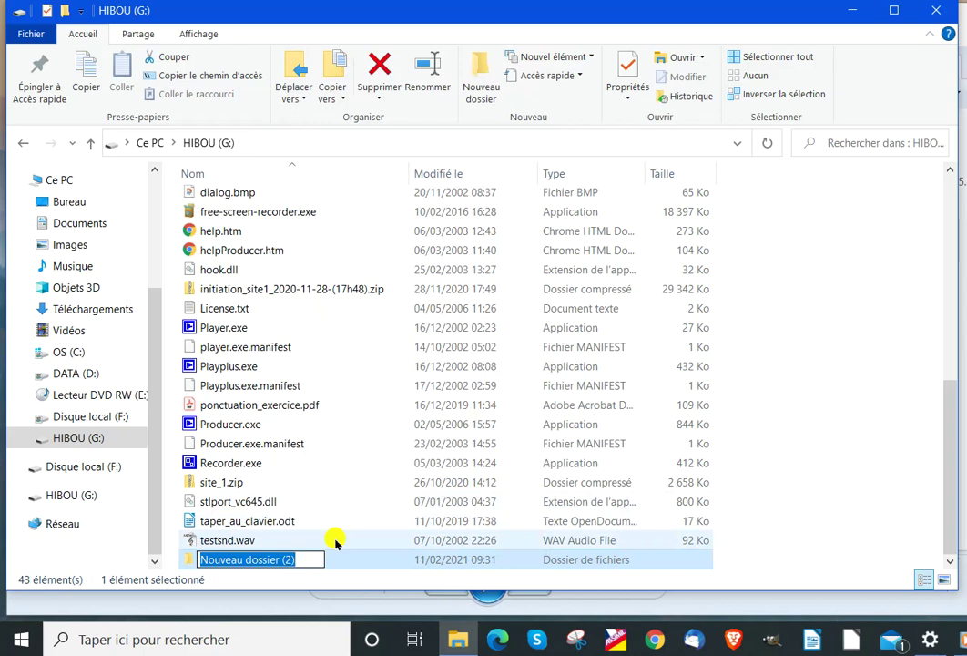
type("Starmania")
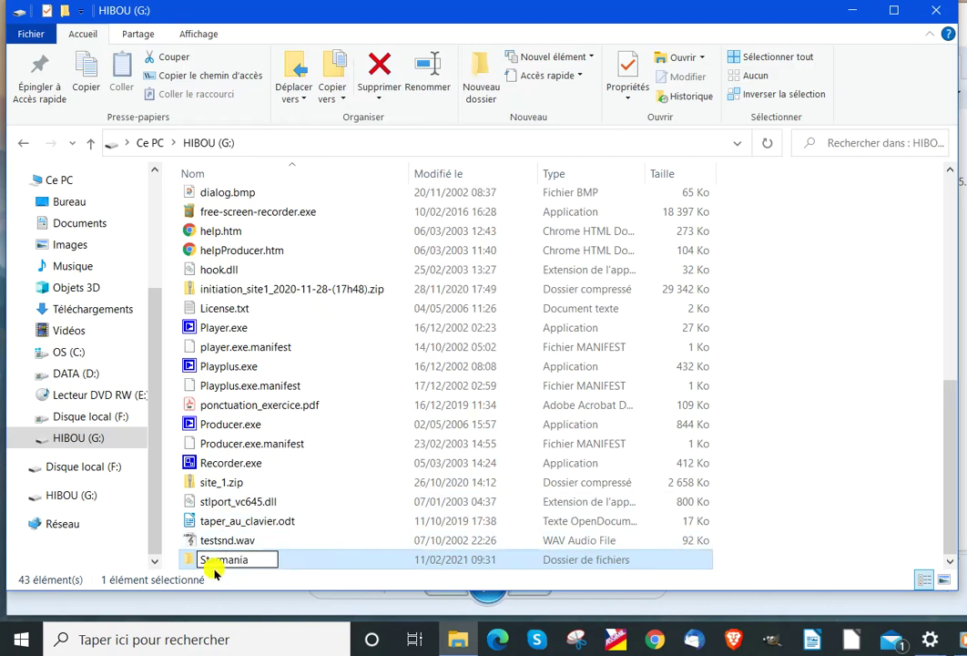
left_click(173, 558)
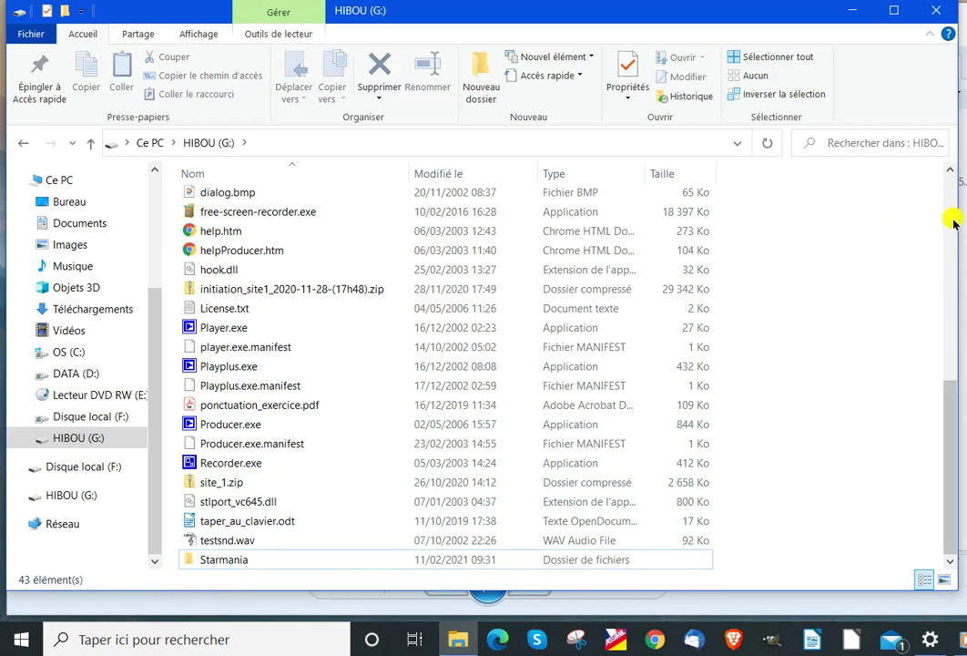
- Narrow the File Explorer window to about half the screen width to uncover the Media Player window behind it
left_click_drag(958, 216, 435, 273)
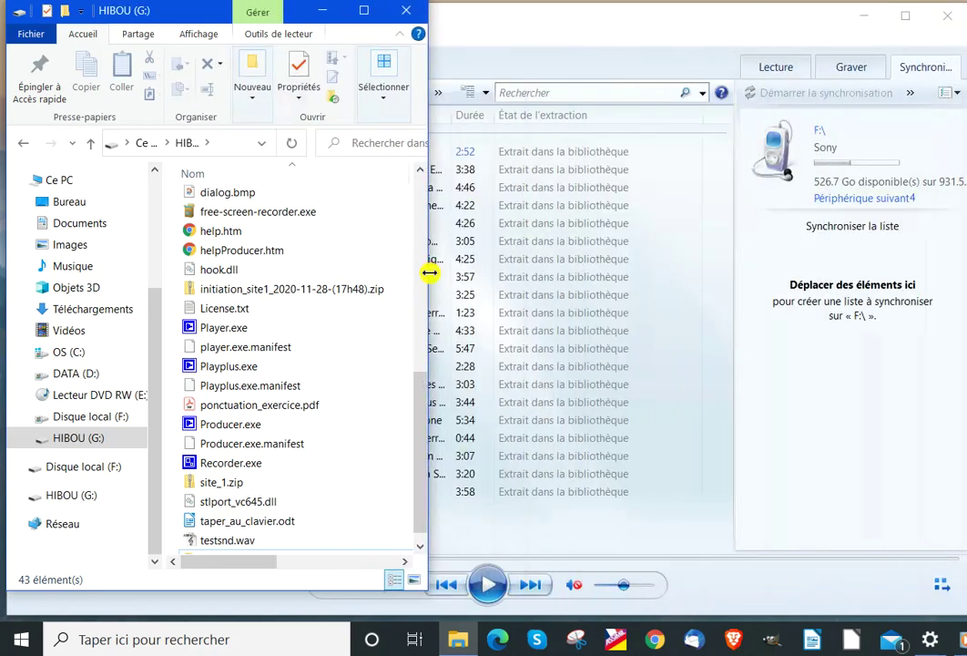
- Open a second File Explorer window, place it beside the HIBOU (G:) window and widen it to fill the rest of the screen
right_click(461, 643)
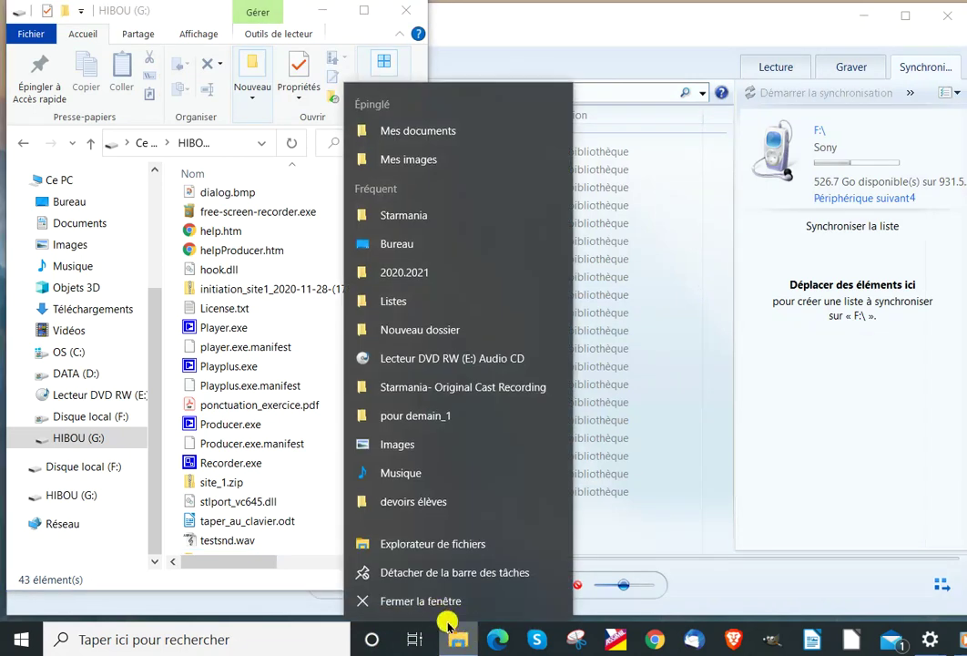
left_click(417, 545)
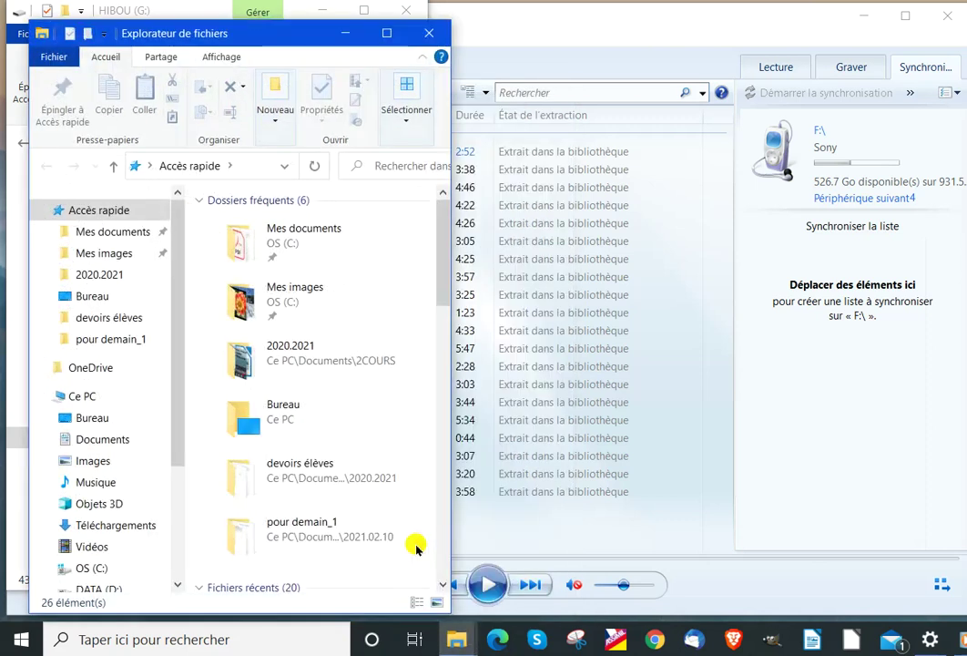
left_click_drag(252, 30, 654, 23)
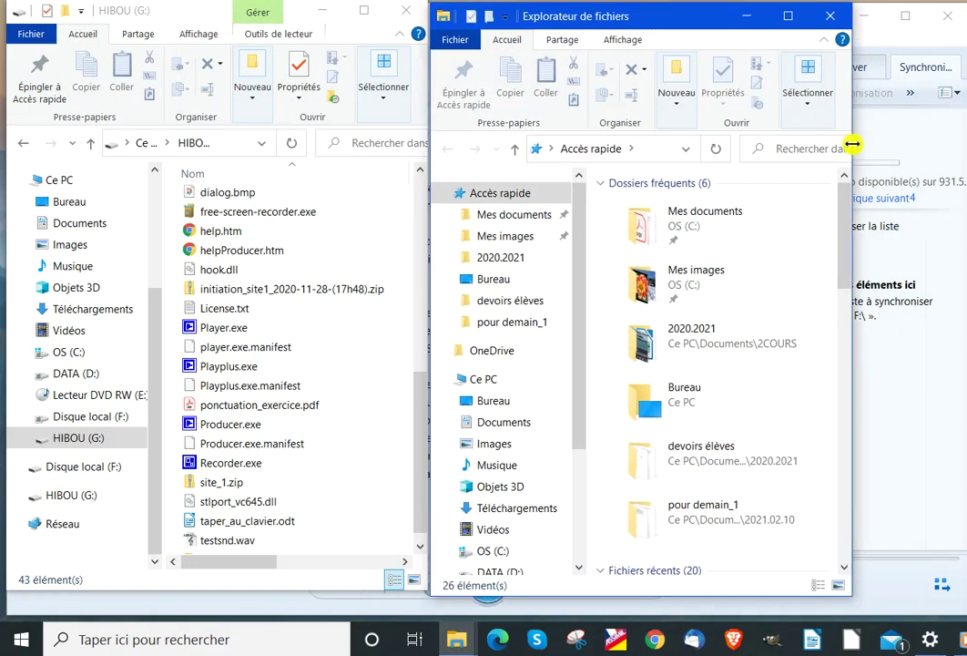
left_click_drag(853, 191, 962, 208)
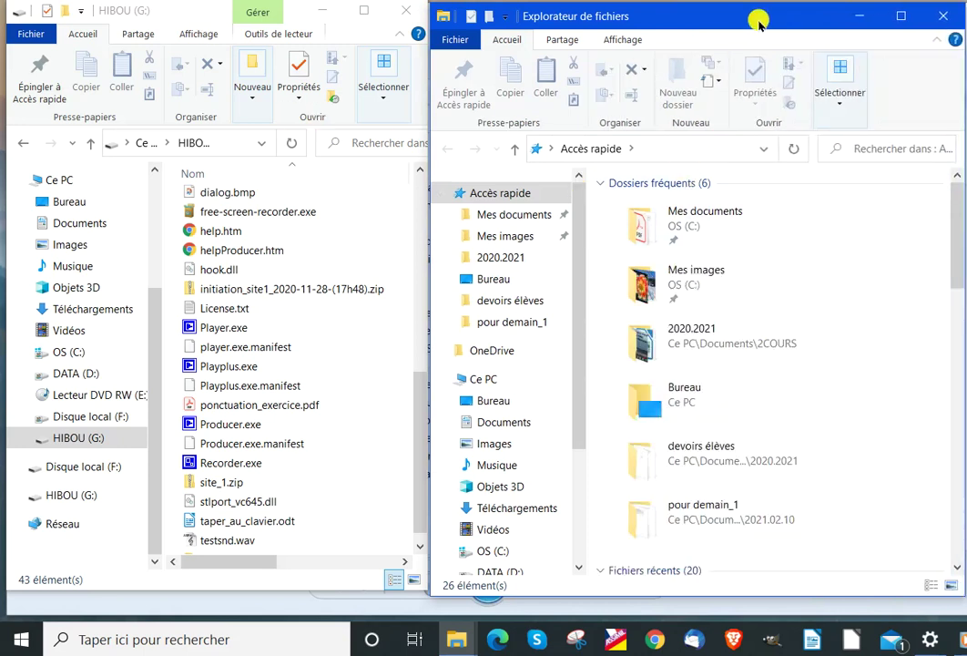
mouse_move(760, 25)
left_mouse_down()
mouse_move(838, 17)
mouse_move(762, 23)
left_mouse_up()
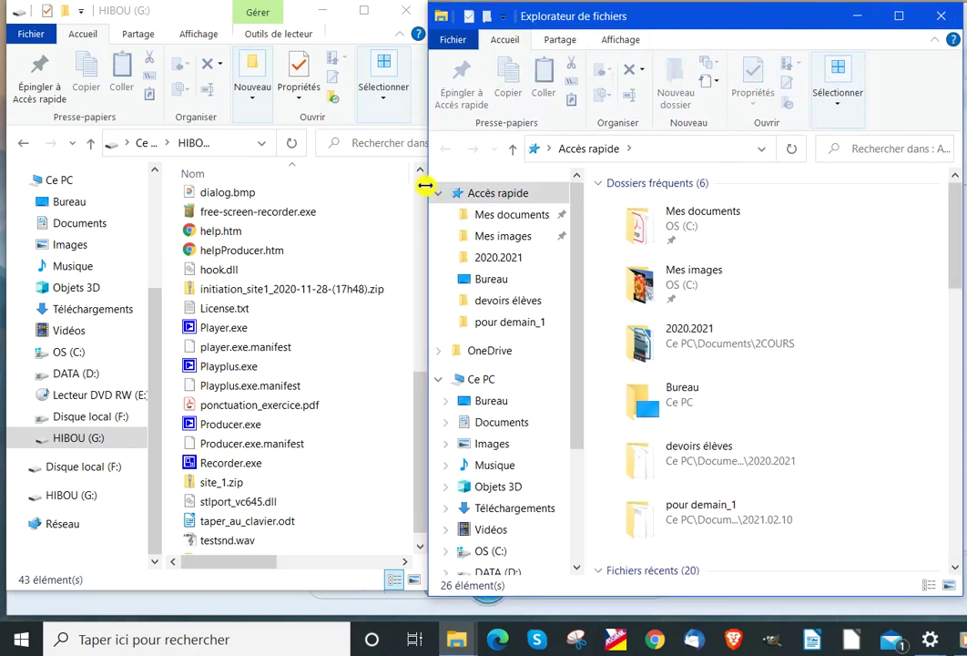
- In the File Explorer window showing HIBOU (G:), go to the Musique folder inside the petit folder on DATA (D:)
left_click_drag(155, 434, 143, 313)
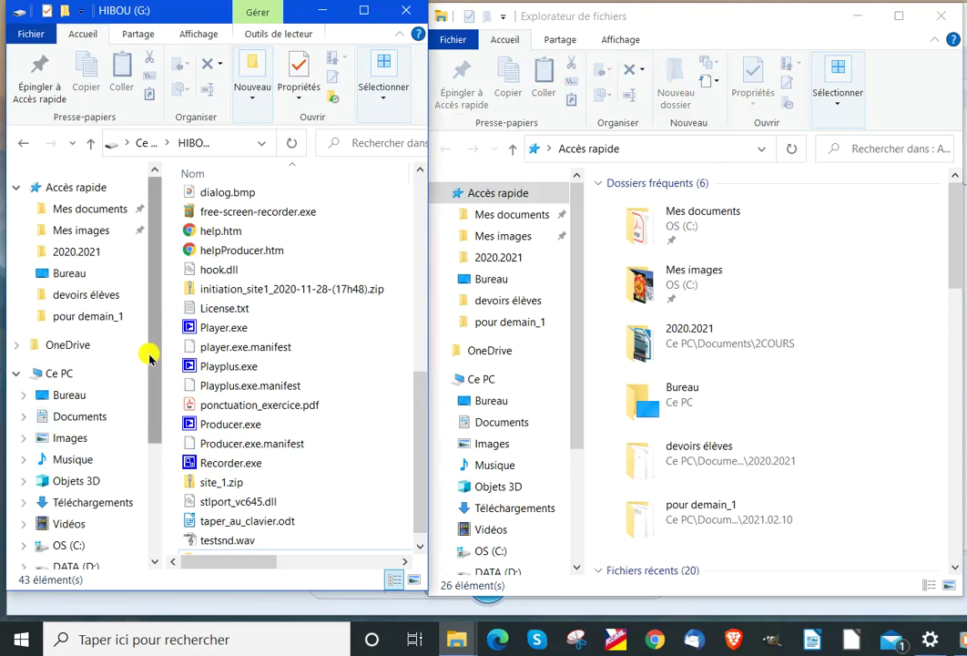
left_click_drag(153, 366, 153, 395)
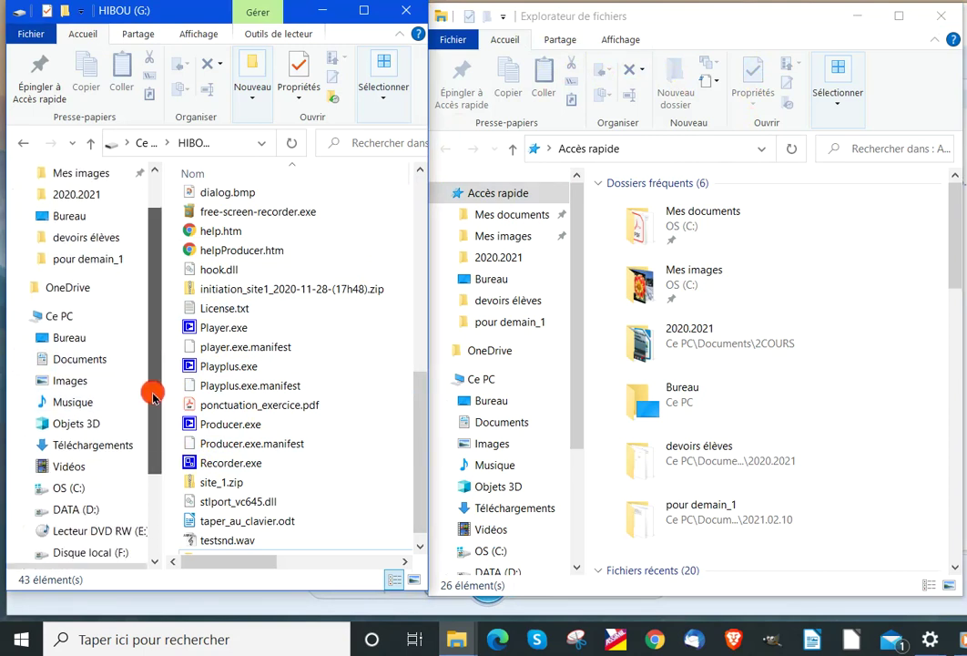
left_click_drag(153, 394, 151, 391)
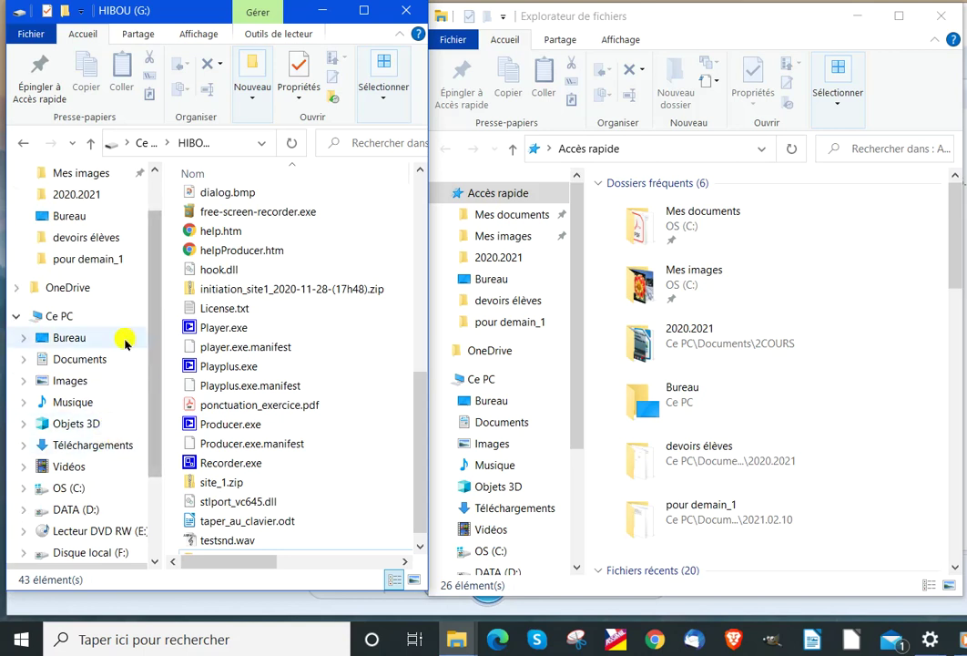
left_click(60, 316)
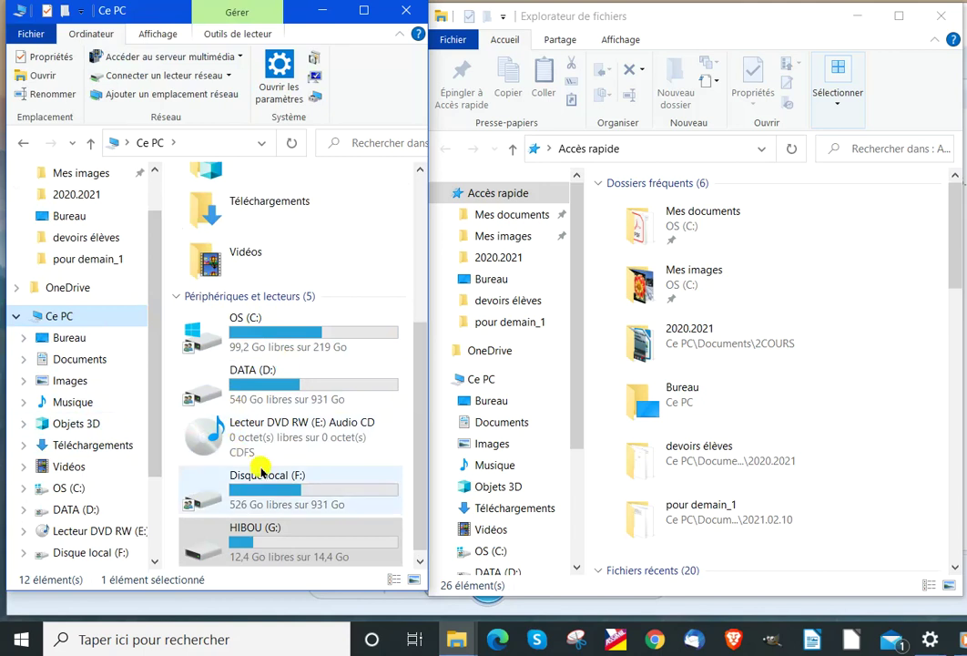
double_click(196, 391)
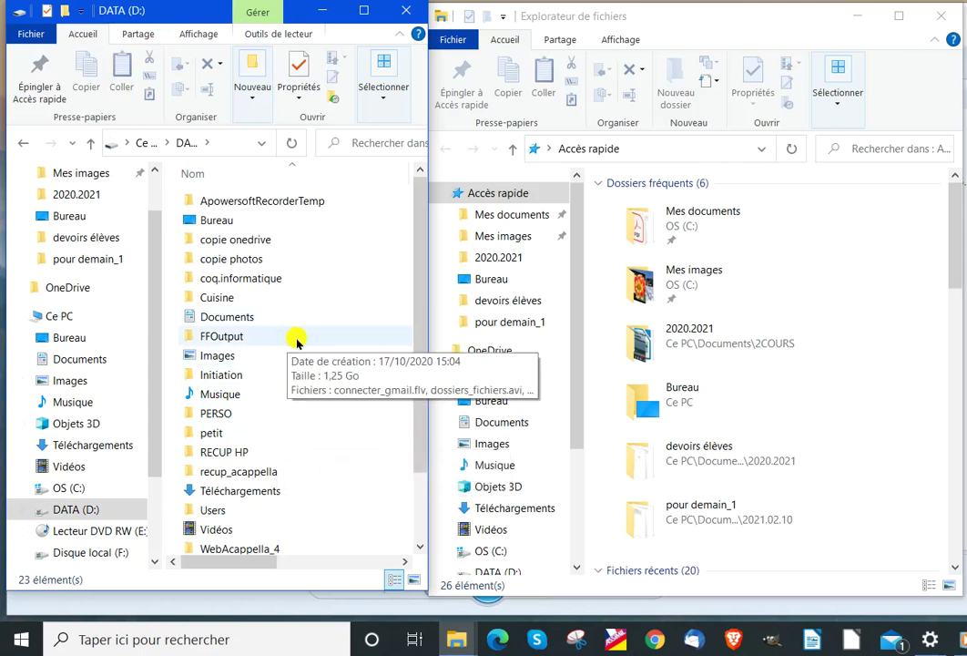
double_click(192, 432)
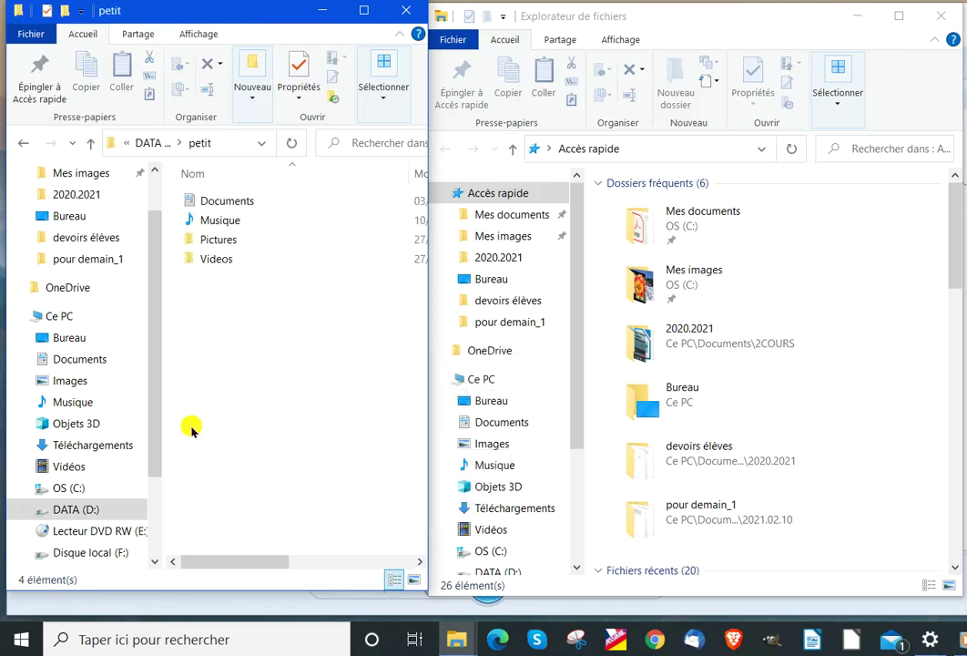
double_click(201, 221)
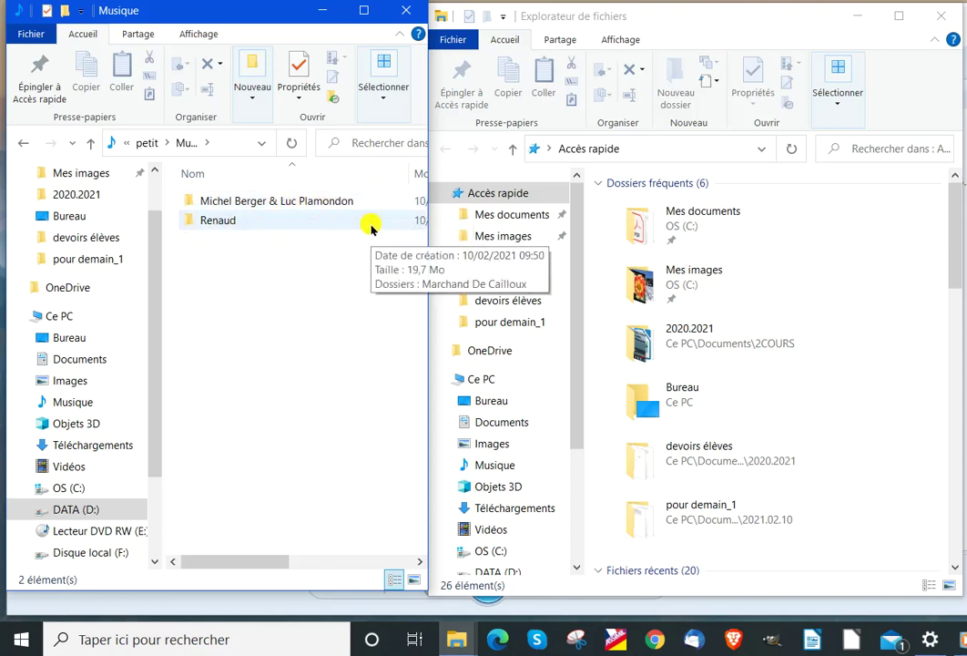
- In the second File Explorer window, open the Starmania folder on the HIBOU (G:) drive
left_click(797, 19)
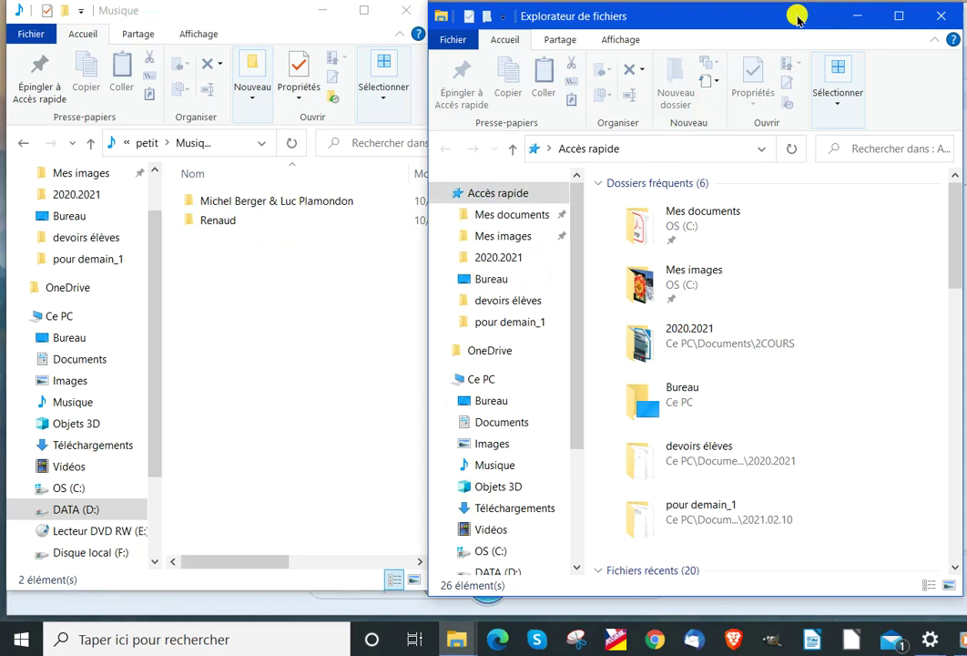
left_click_drag(785, 19, 792, 20)
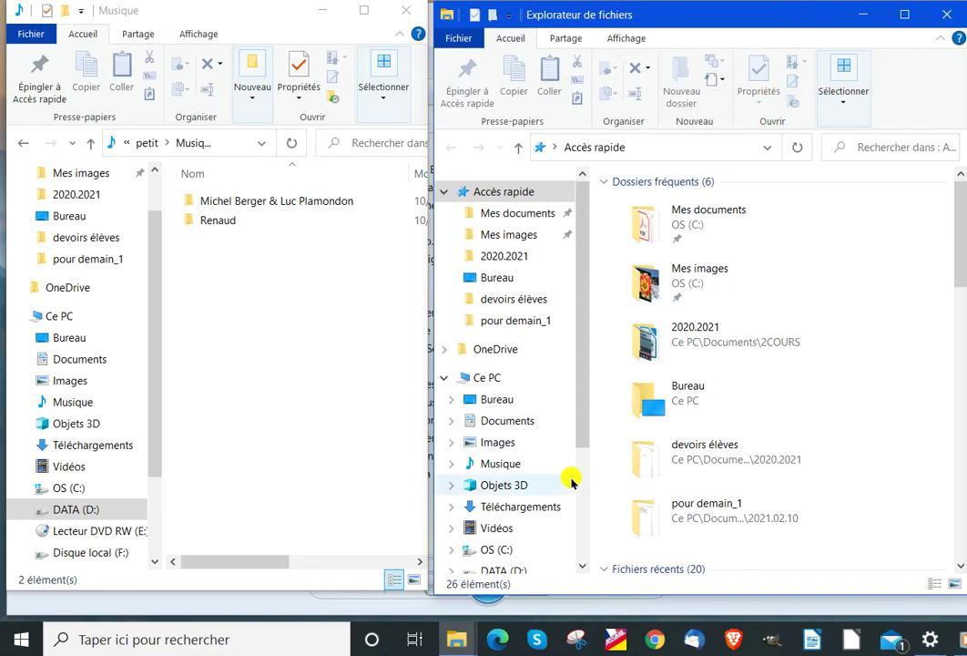
left_click_drag(578, 393, 580, 470)
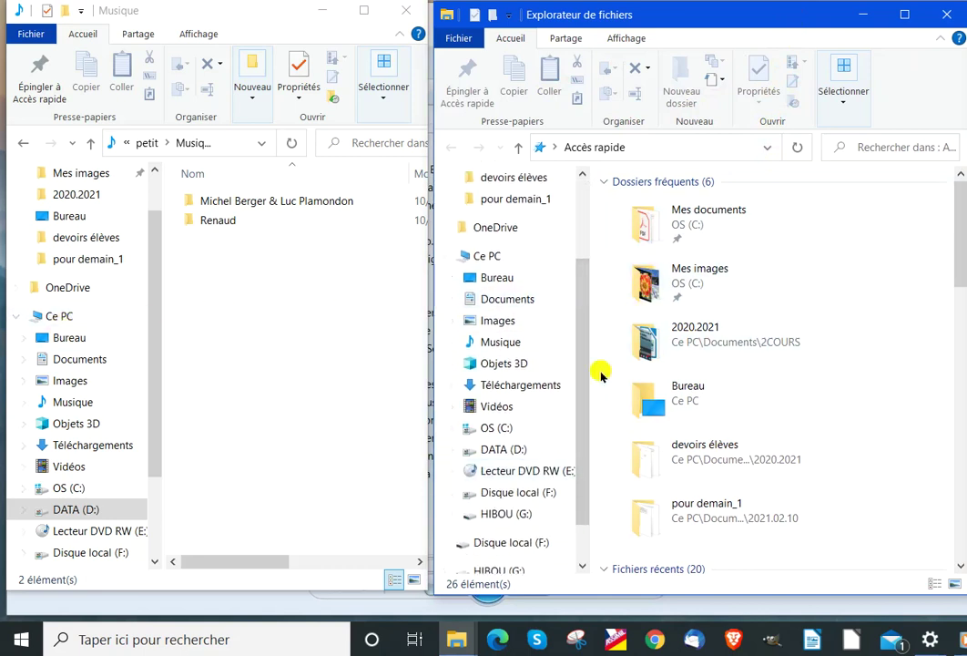
left_click_drag(584, 393, 578, 466)
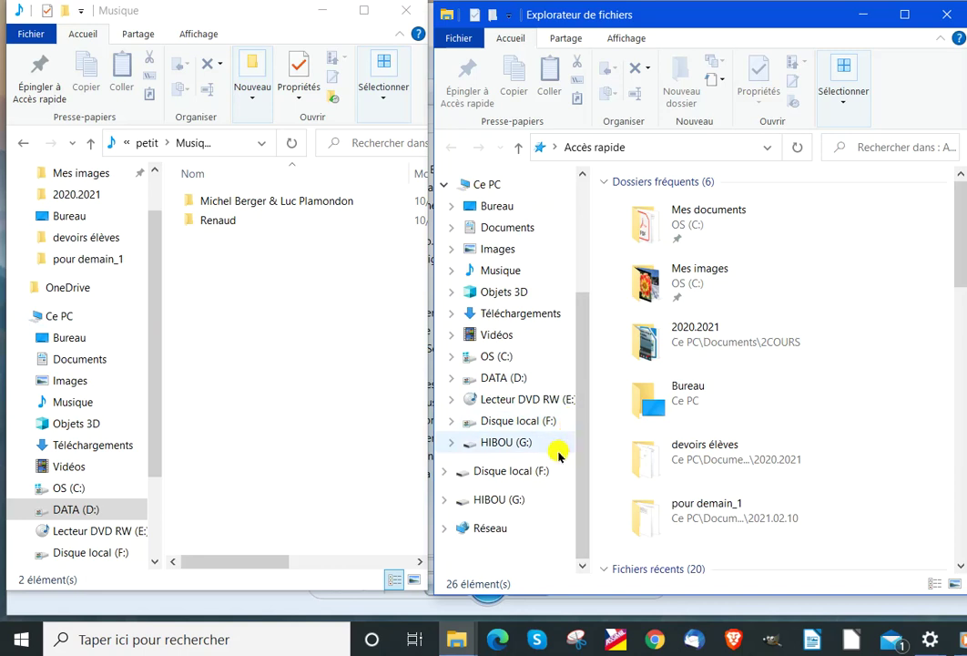
left_click(507, 444)
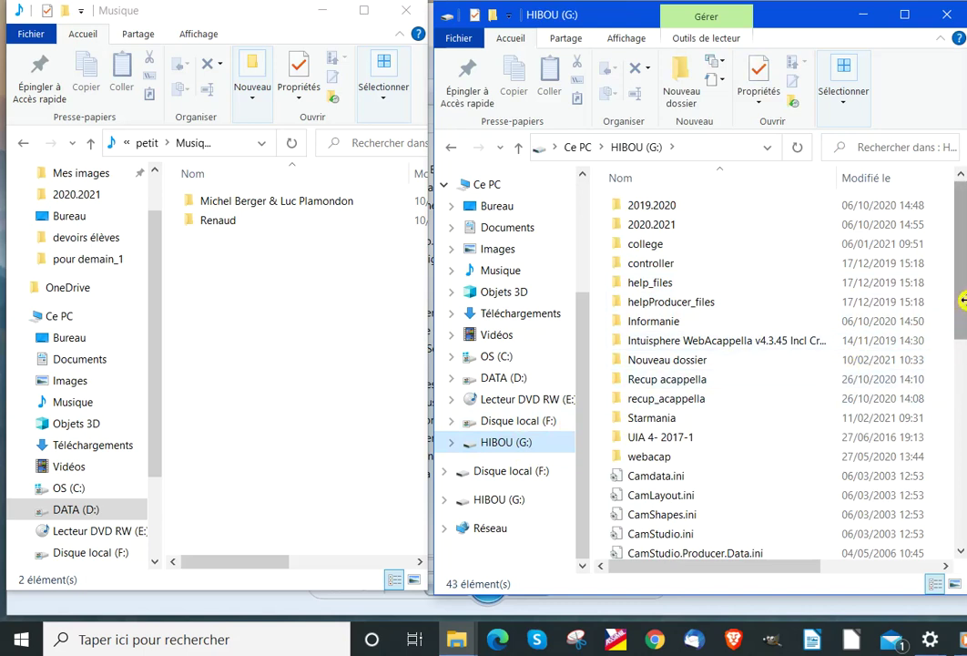
left_click_drag(958, 302, 952, 361)
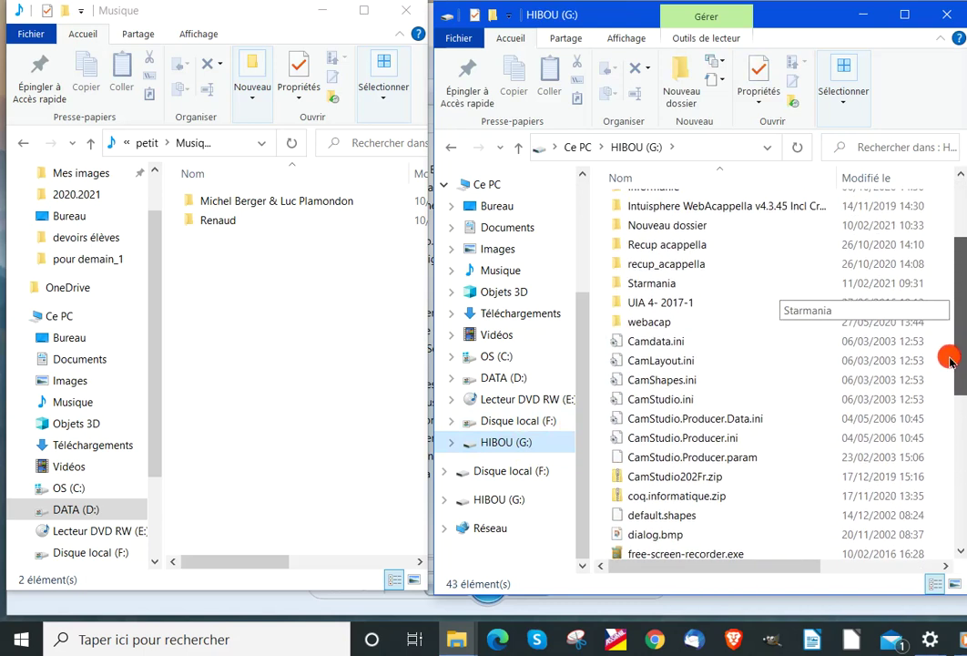
left_click(642, 283)
double_click(642, 283)
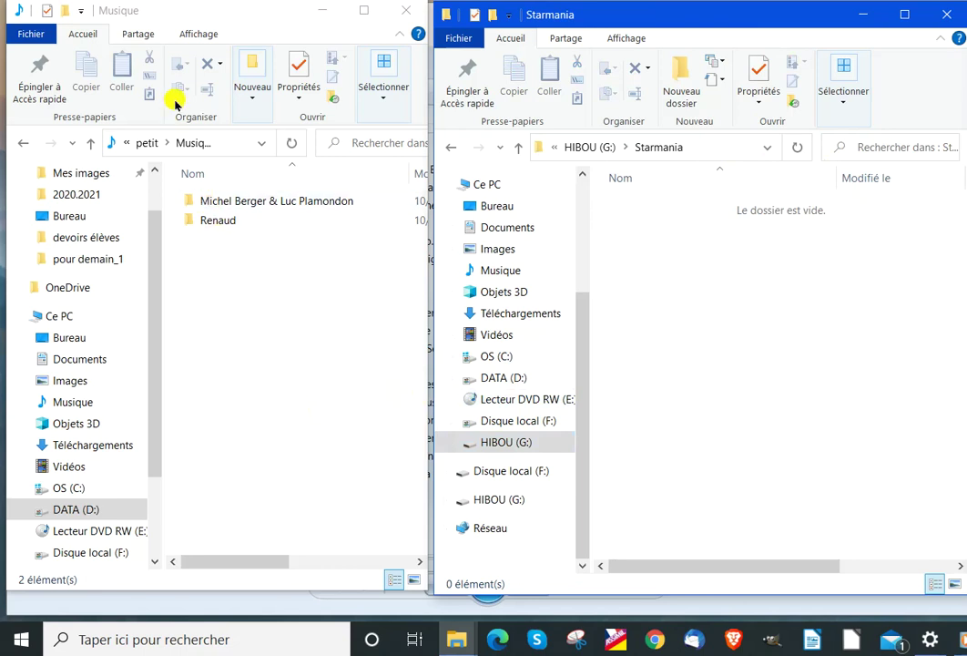
- Open the Starmania- Original Cast Recording folder under Michel Berger & Luc Plamondon and copy all its tracks into the Starmania folder on HIBOU (G:)
double_click(198, 200)
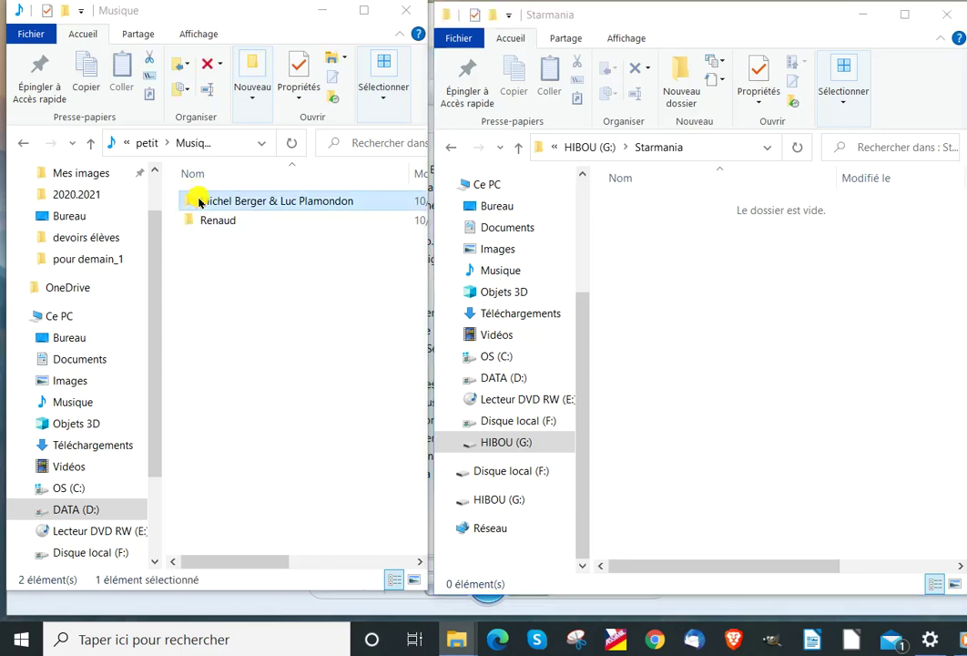
double_click(199, 201)
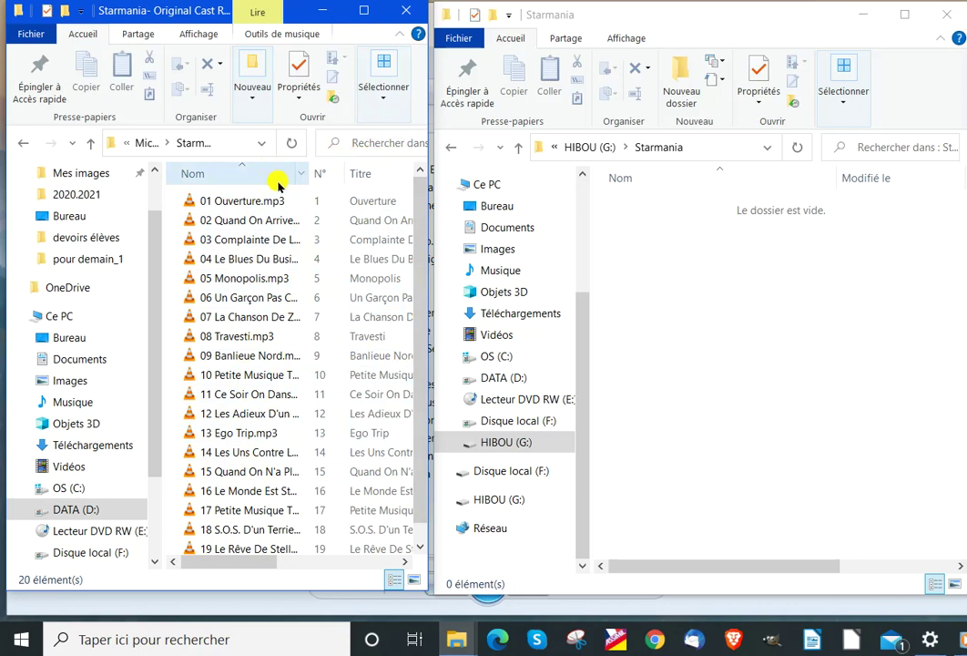
key("ctrl+a")
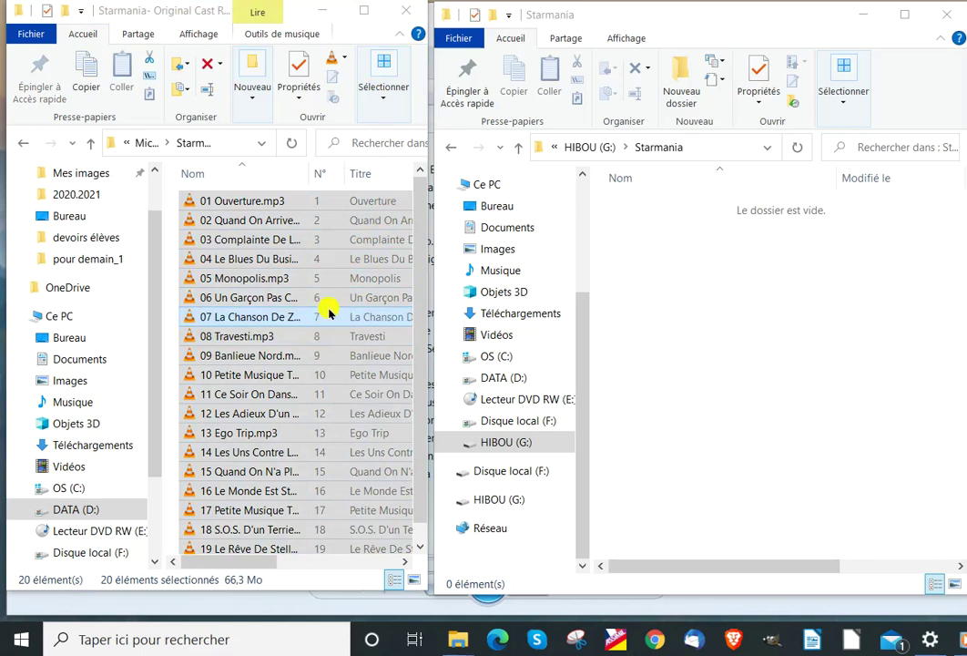
left_click_drag(331, 315, 692, 333)
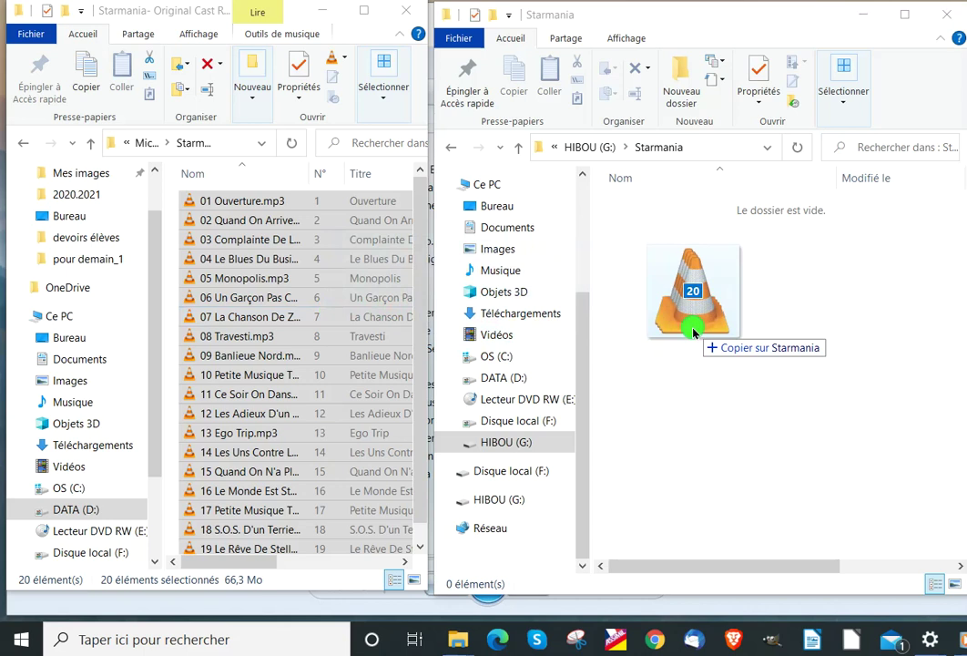
left_click_drag(692, 333, 692, 333)
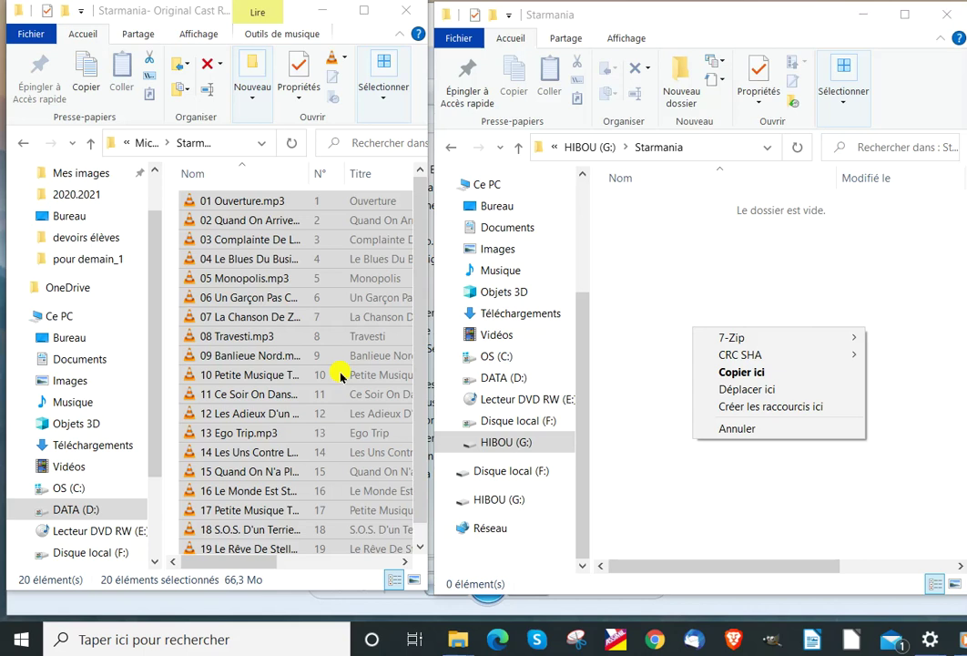
left_click(742, 372)
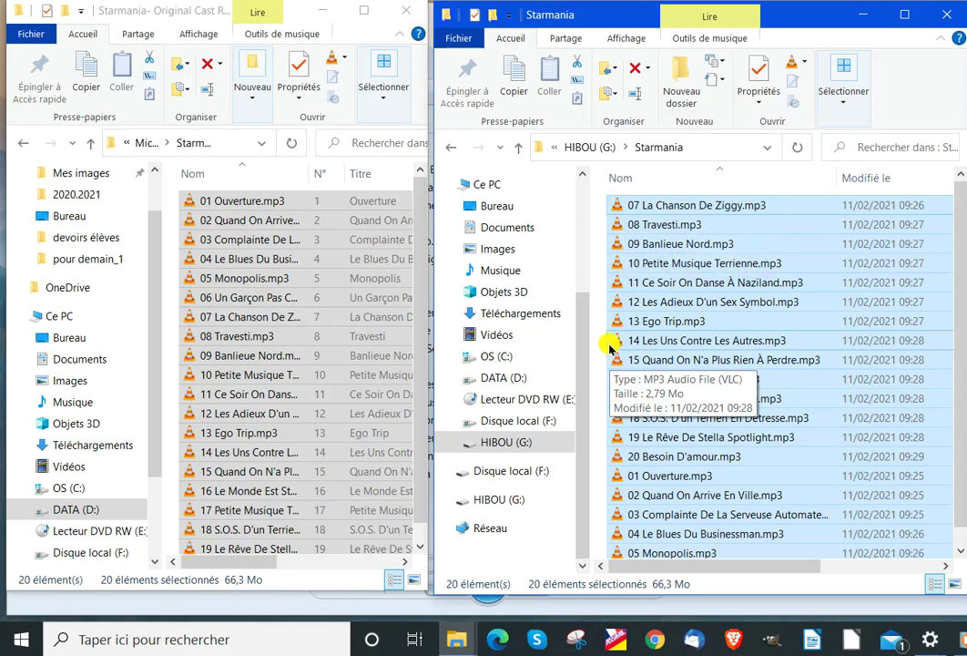
left_click(358, 2)
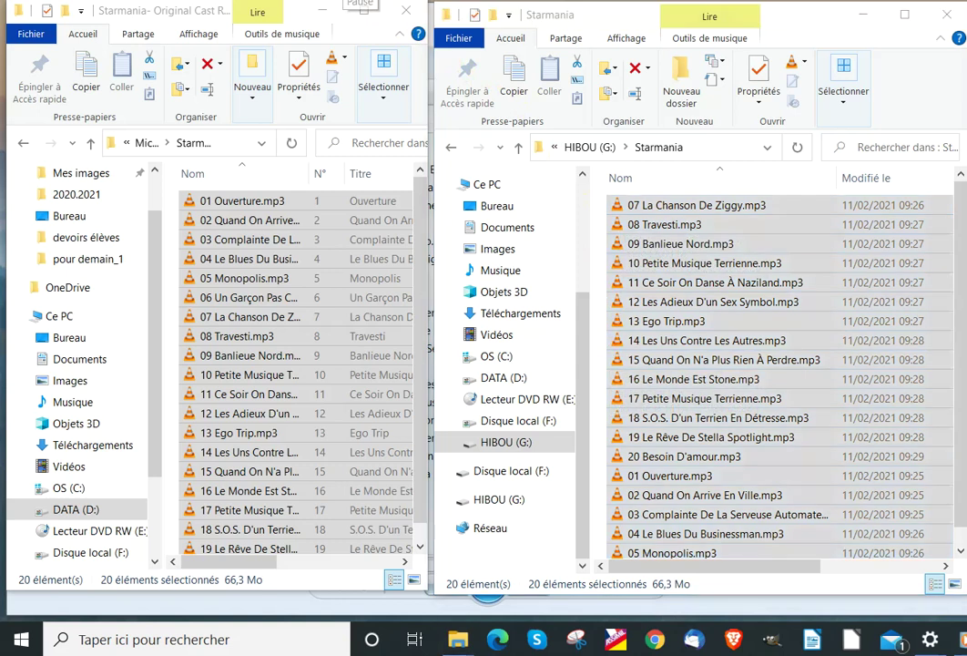